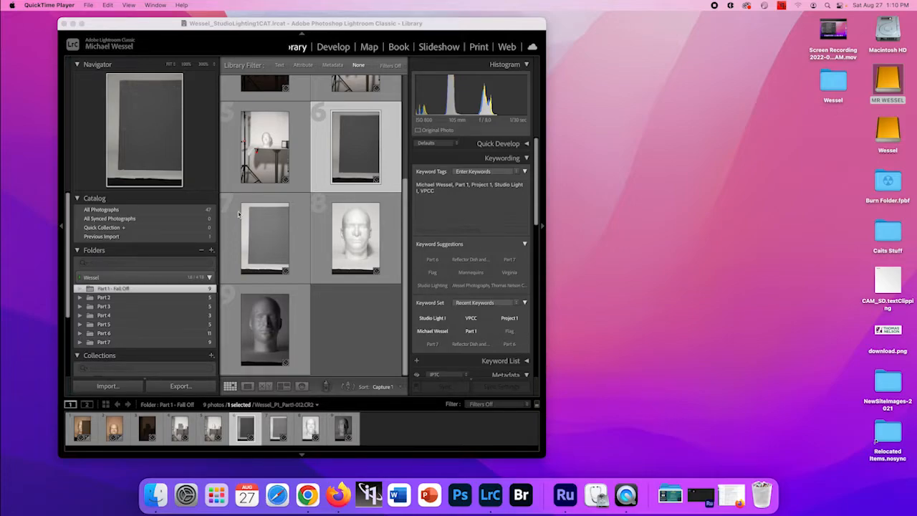
Expand the catalog window to full screen and open the selected gray card photo in the Develop module
click(81, 24)
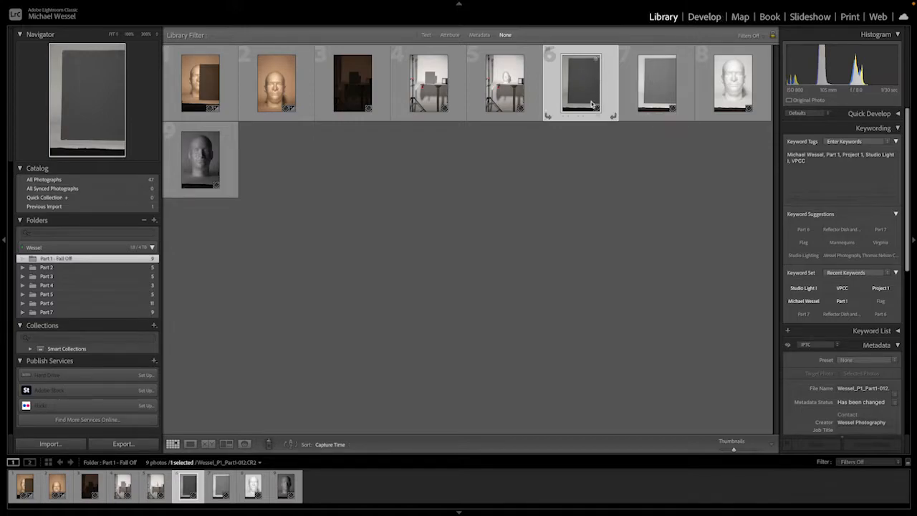
click(703, 17)
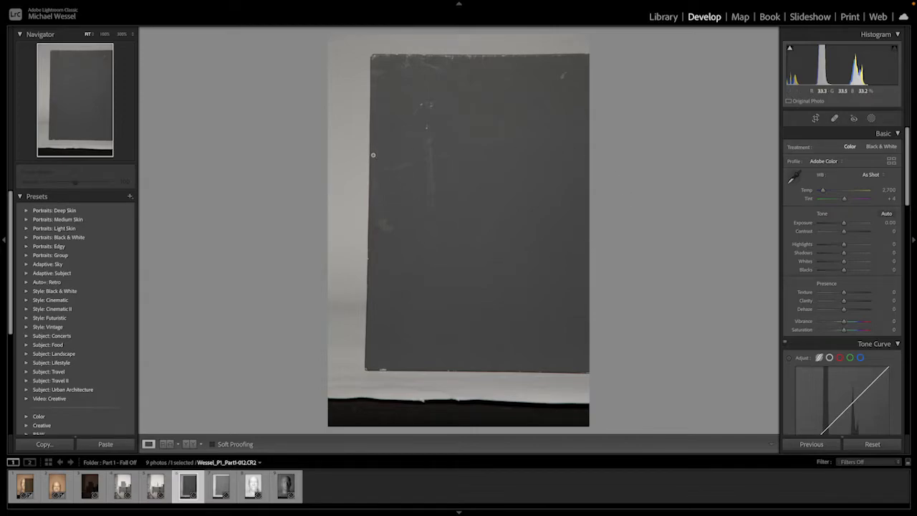
Examine the gray card photo at 100%, at higher magnification and fitted to the window
click(105, 36)
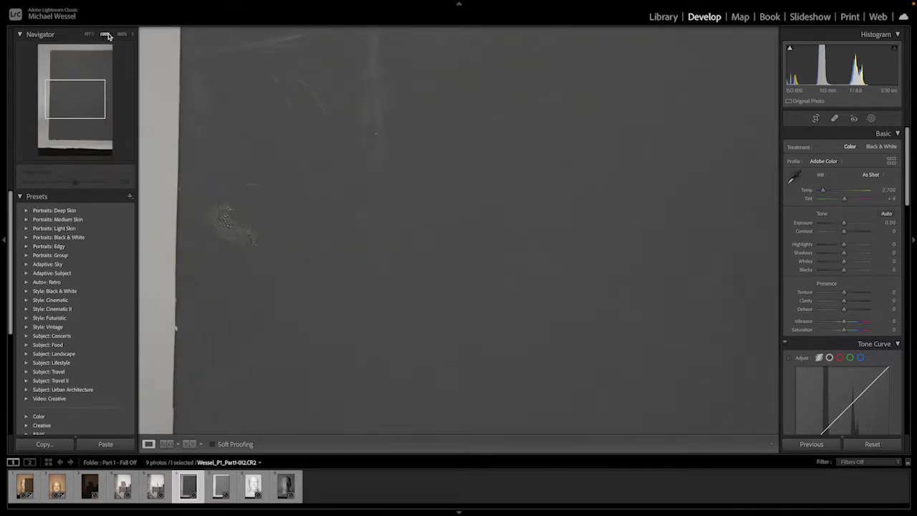
click(121, 35)
click(105, 35)
click(88, 36)
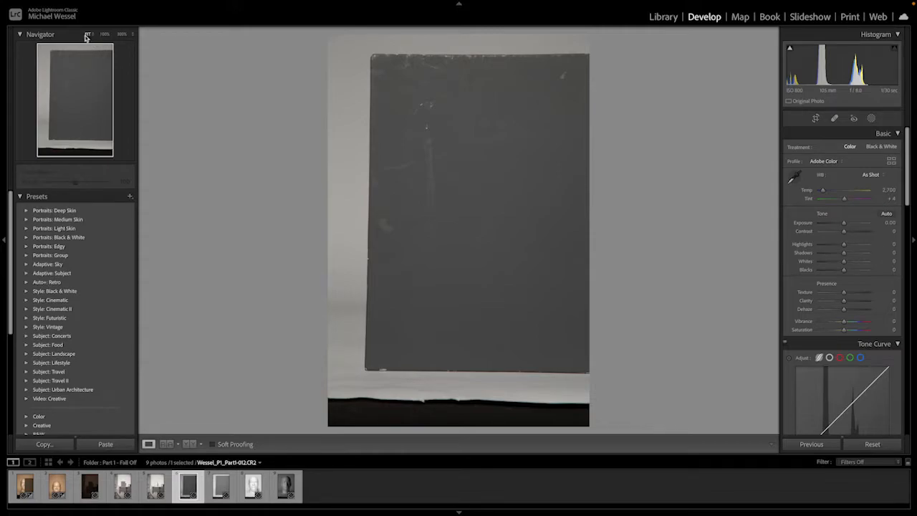
click(105, 35)
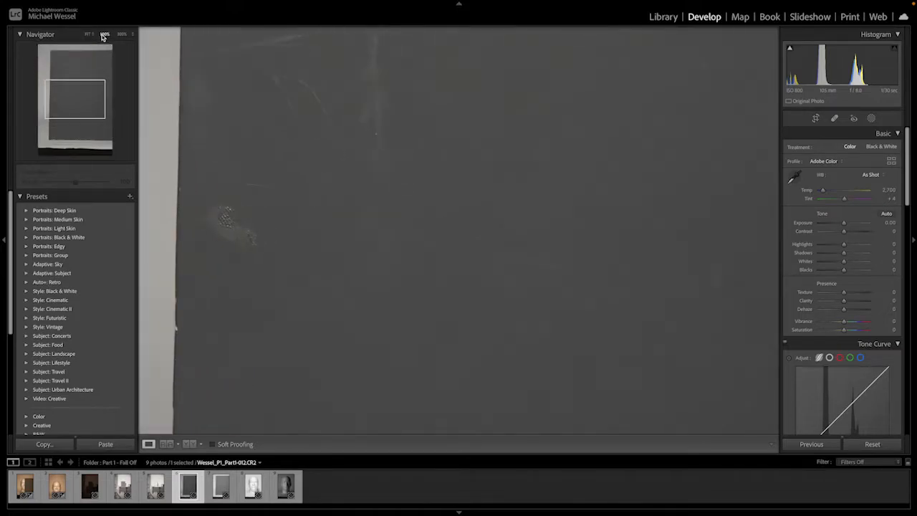
click(89, 34)
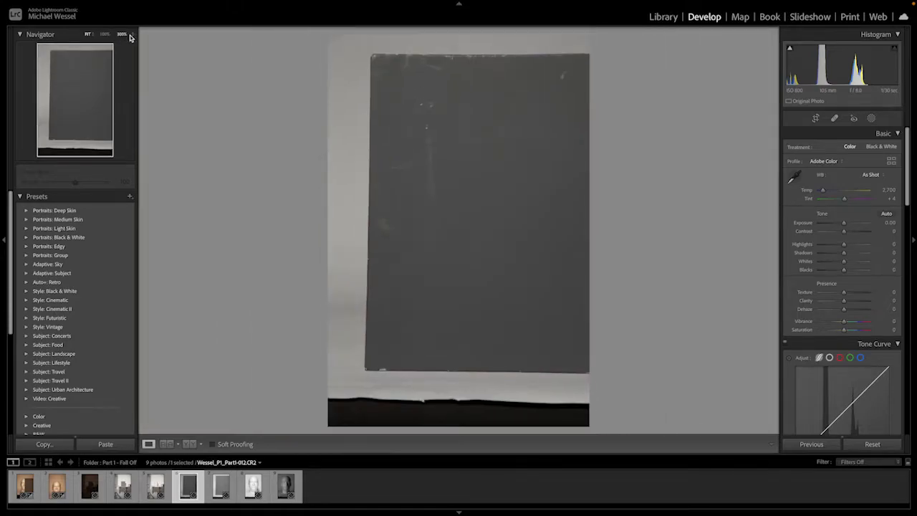
click(123, 34)
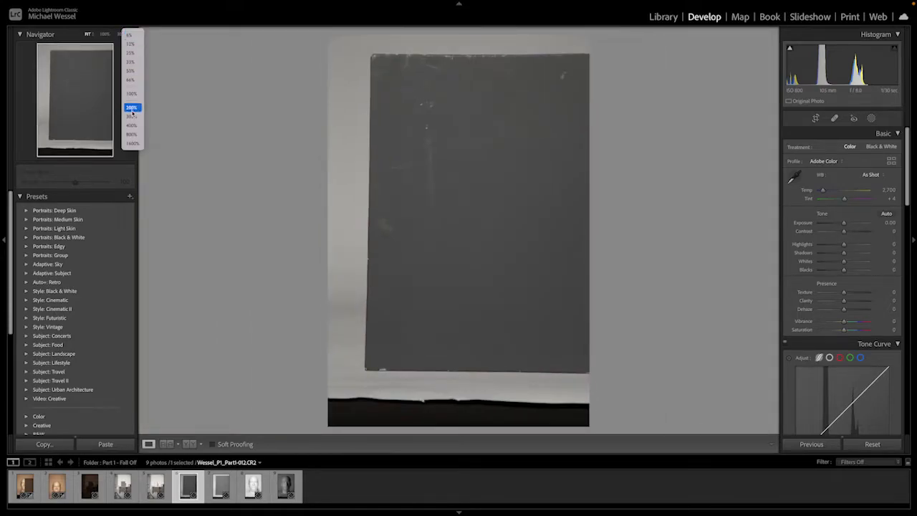
click(73, 36)
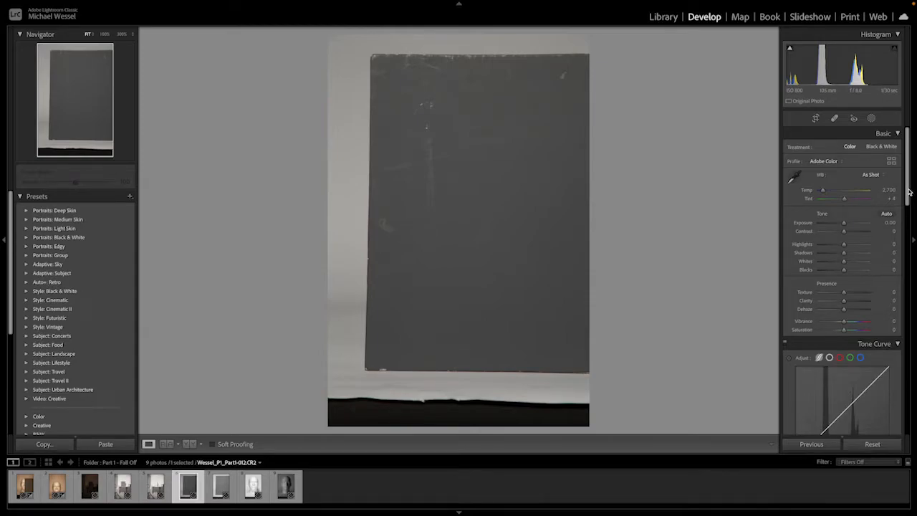
Sample the white balance twice from neutral areas near the middle of the gray card using the White Balance Selector
mouse_move(908, 192)
mouse_down()
mouse_move(914, 331)
mouse_move(907, 184)
mouse_up()
click(795, 178)
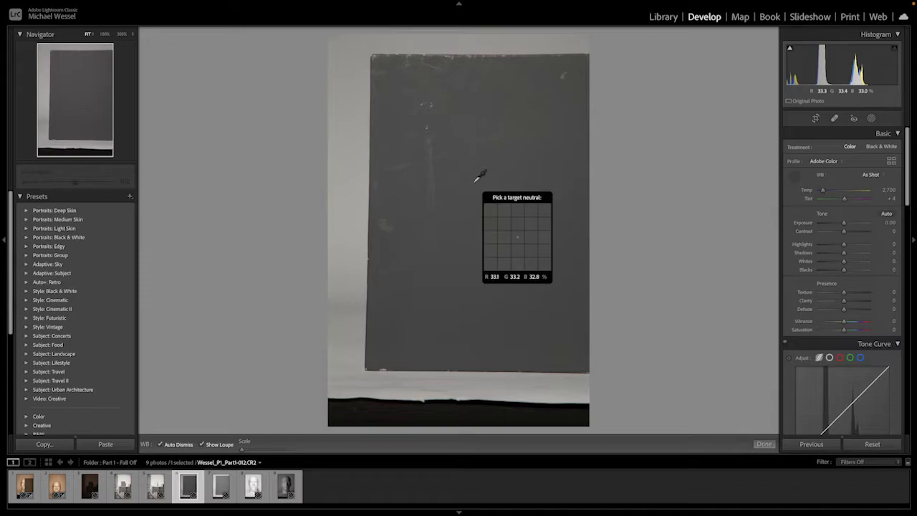
click(474, 182)
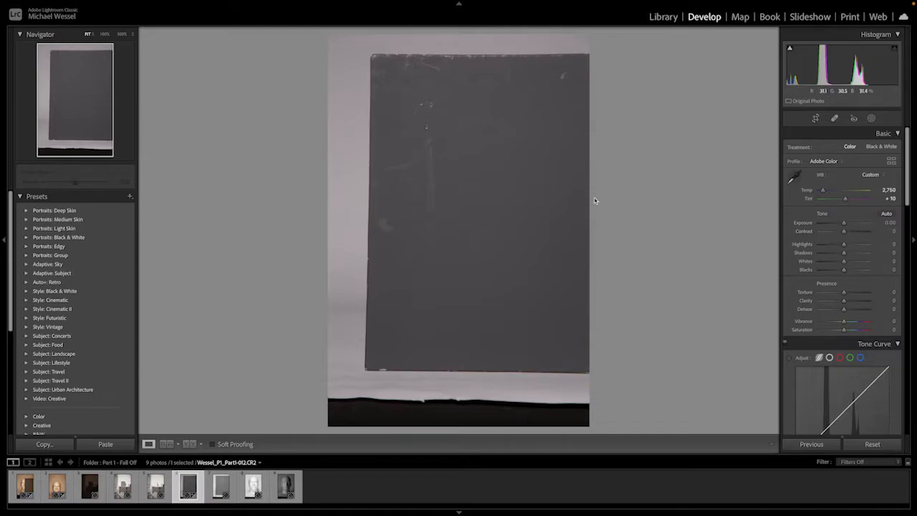
click(794, 177)
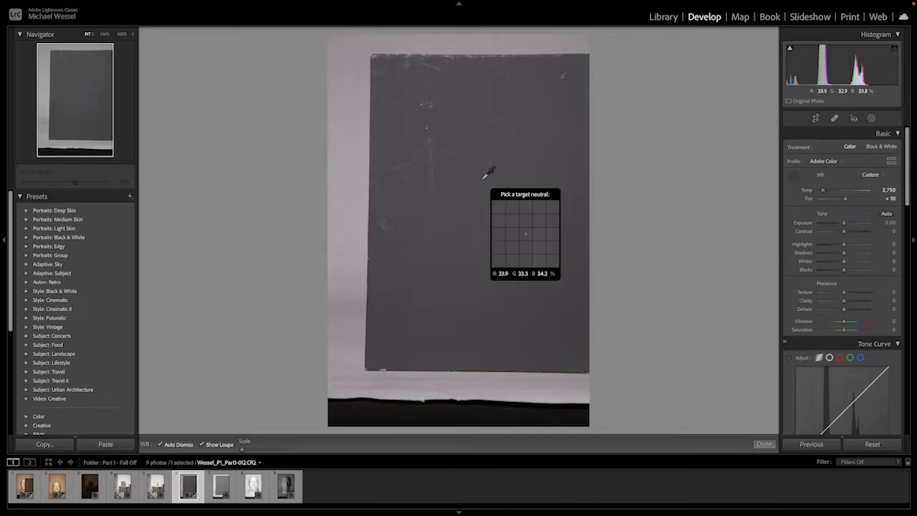
click(494, 193)
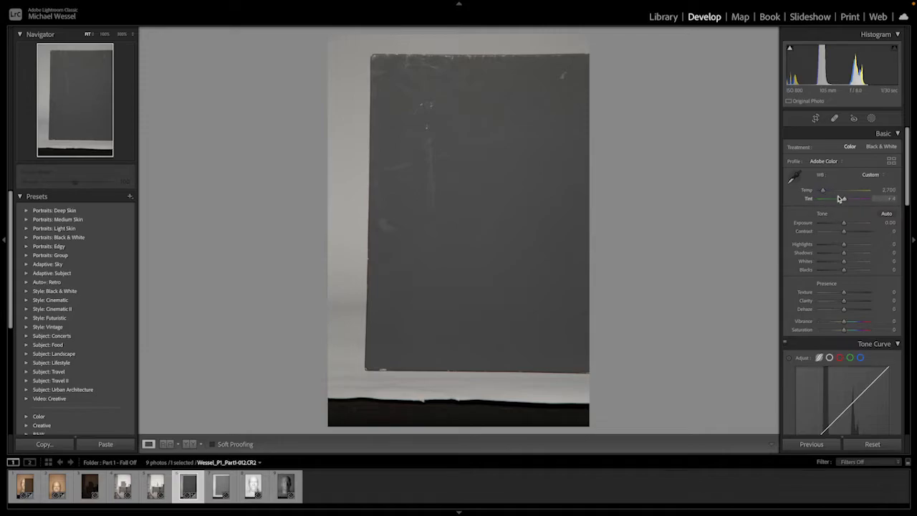
click(873, 175)
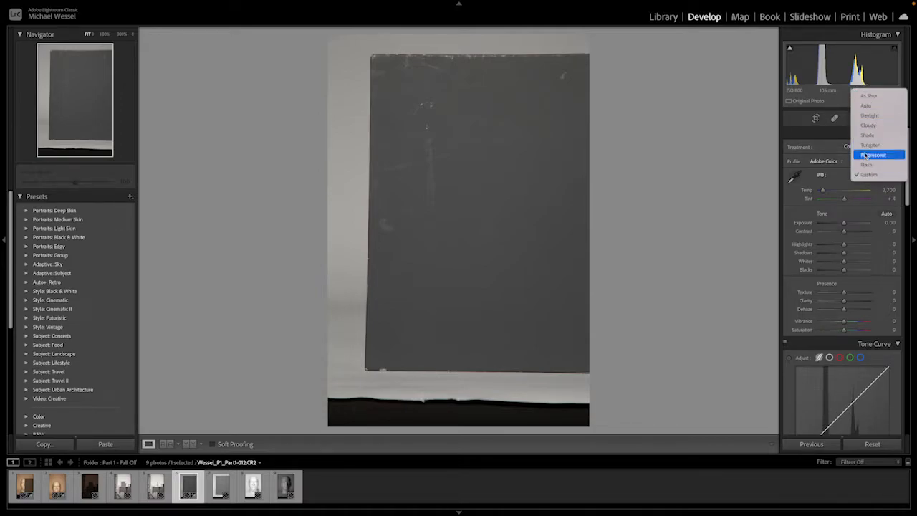
click(835, 187)
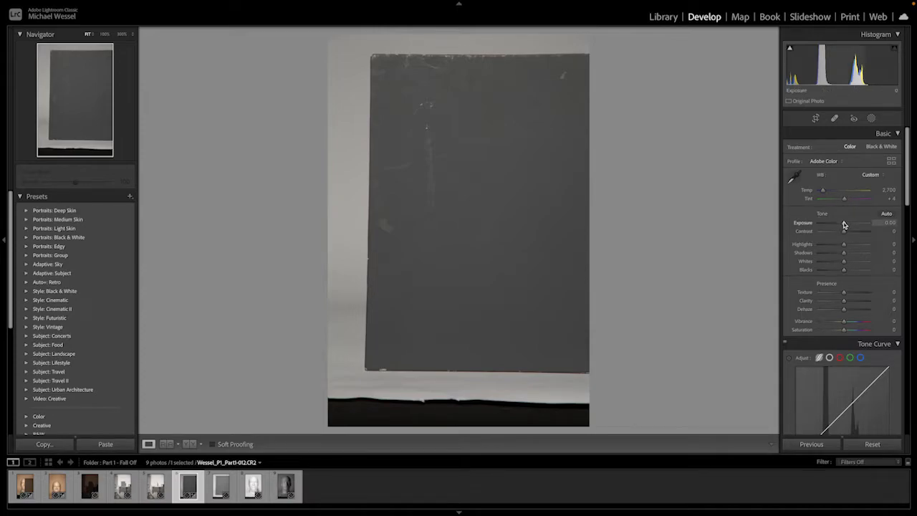
Raise the exposure of the first gray card photo to +0.85
drag(844, 225, 845, 225)
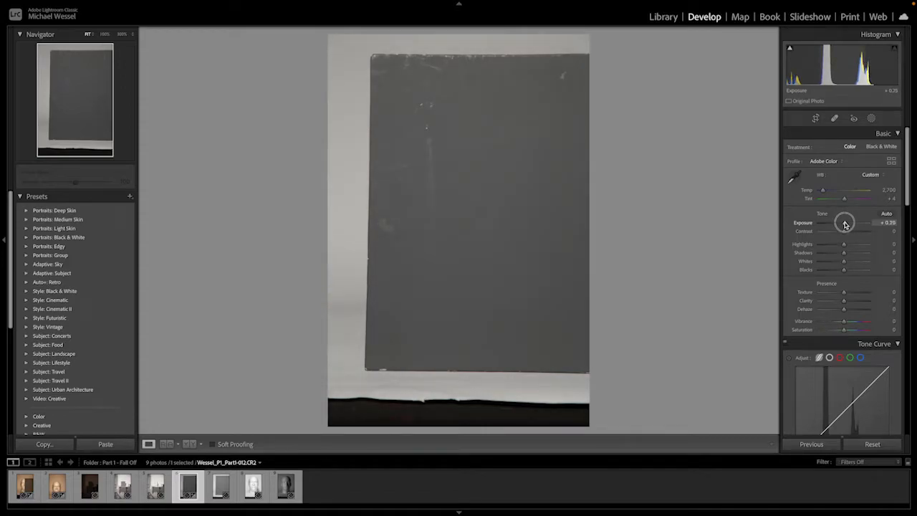
drag(845, 225, 845, 225)
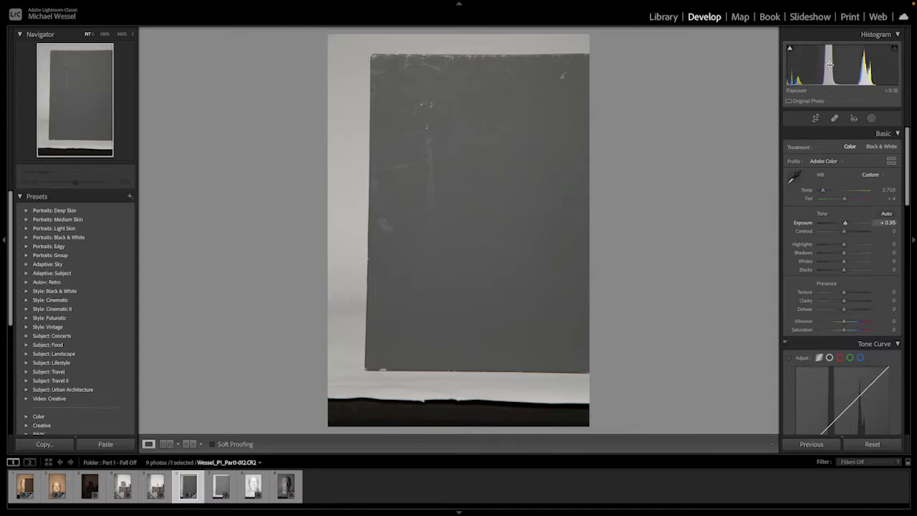
drag(845, 225, 845, 225)
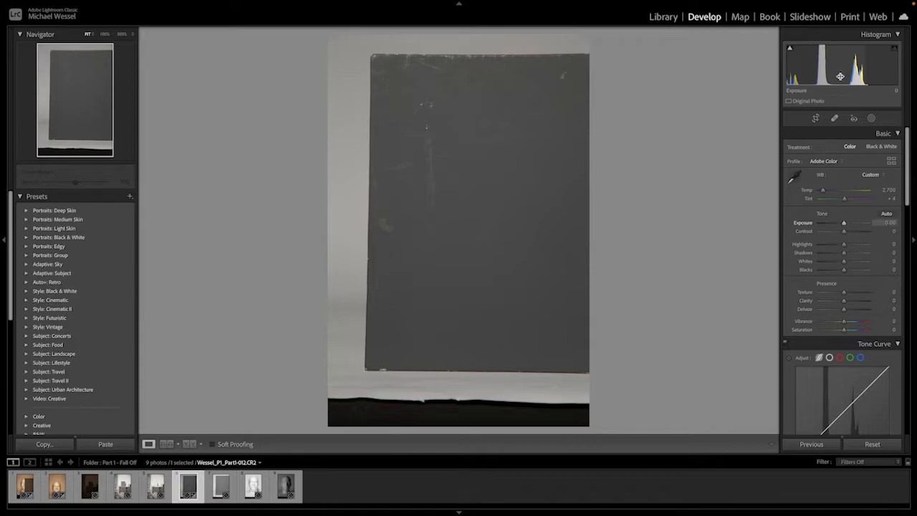
drag(844, 223, 848, 225)
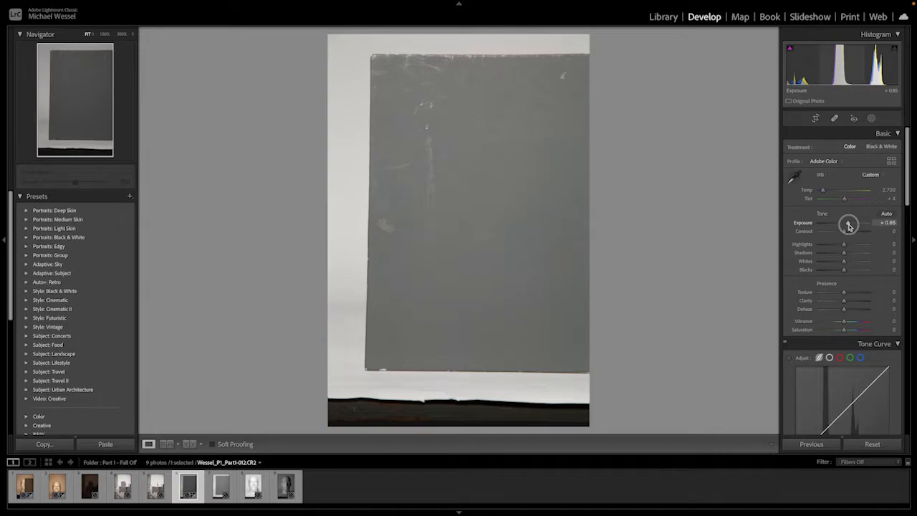
drag(848, 226, 849, 225)
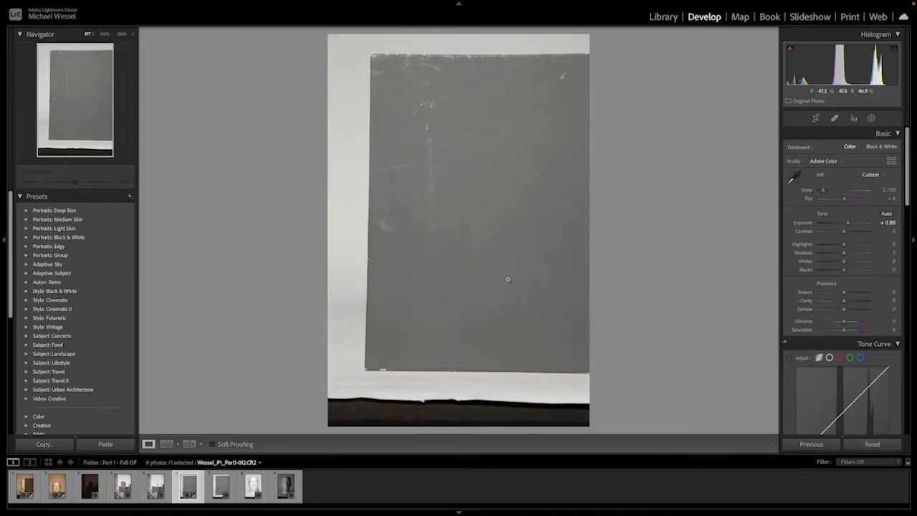
Select both gray card photos and compare them side by side in the Library's Compare view
click(220, 489)
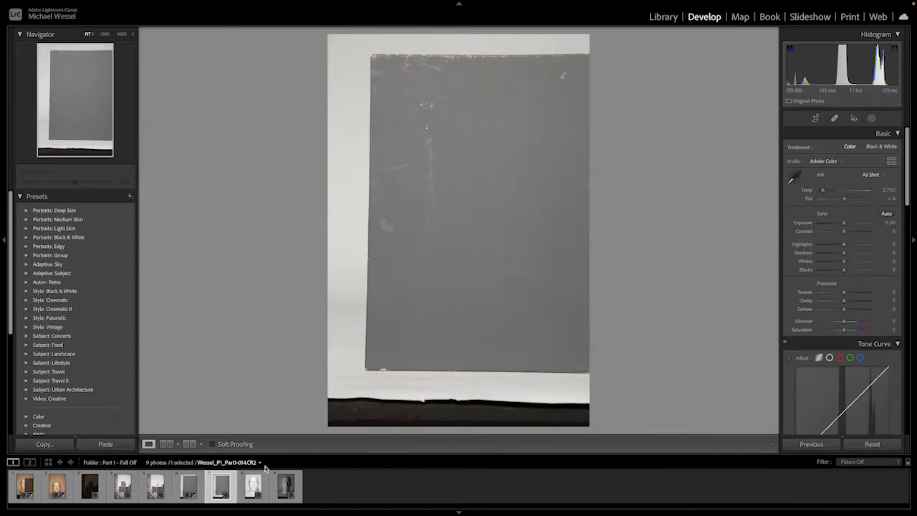
ctrl+click(188, 489)
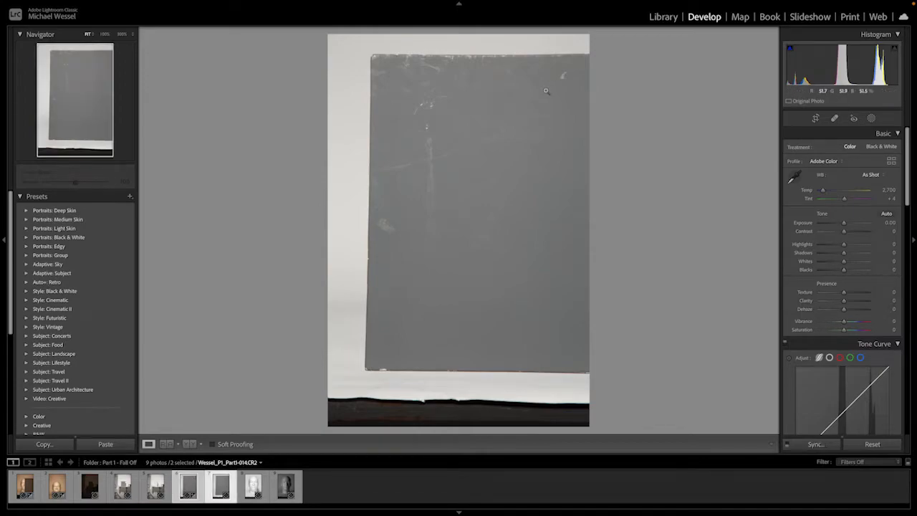
click(652, 22)
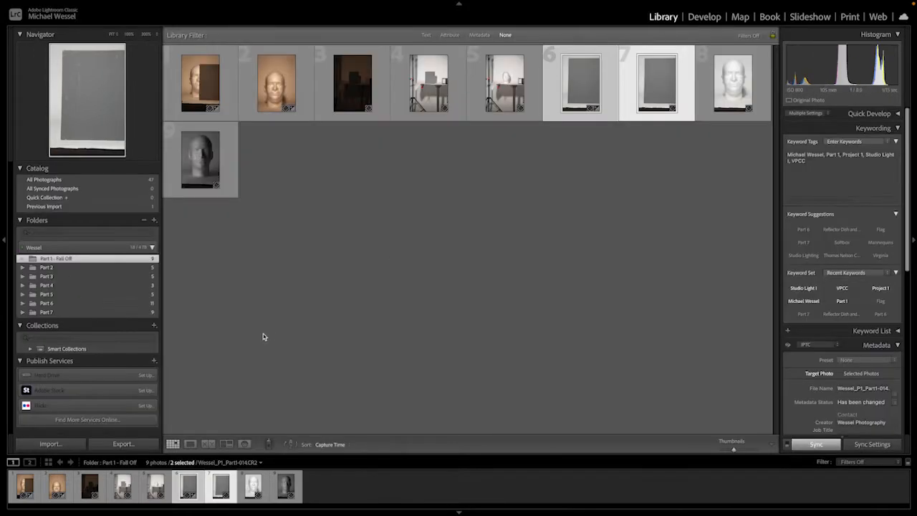
click(208, 445)
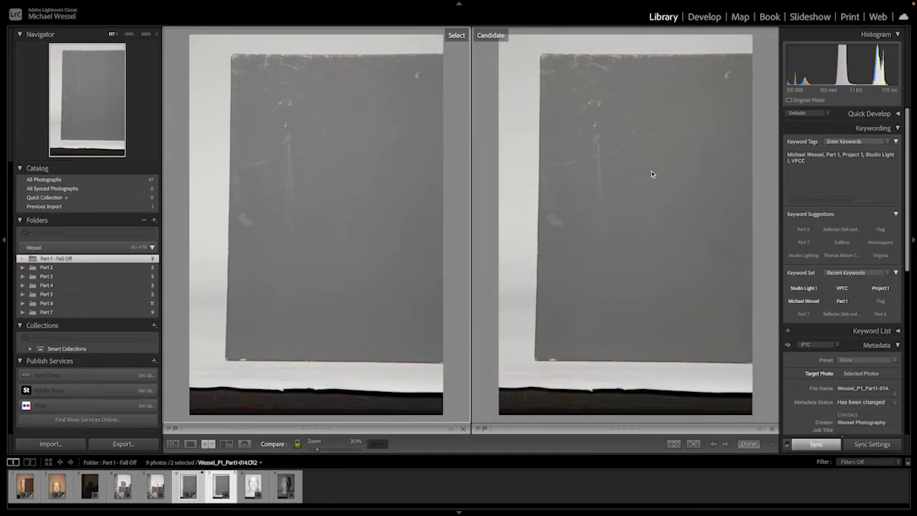
In Develop, set the second gray card photo's exposure to -0.05 and sample its white balance from the middle of the card
click(704, 20)
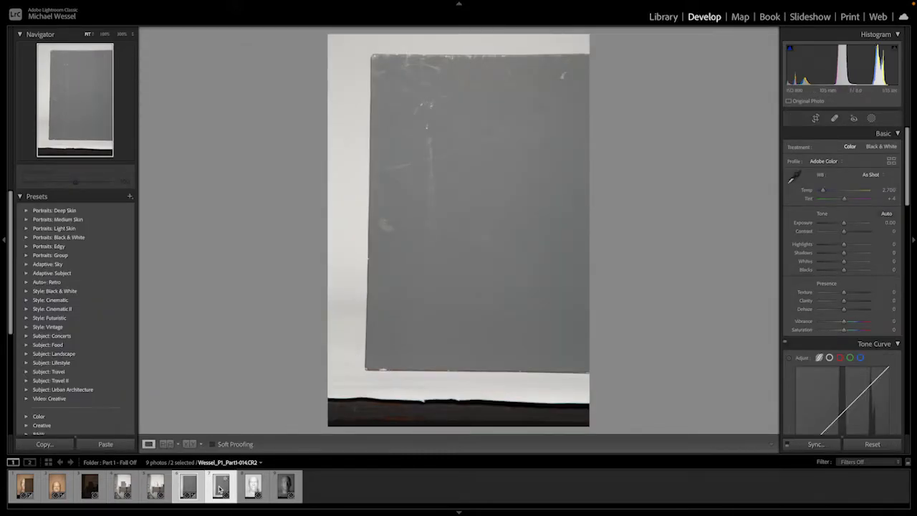
key(ctrl)
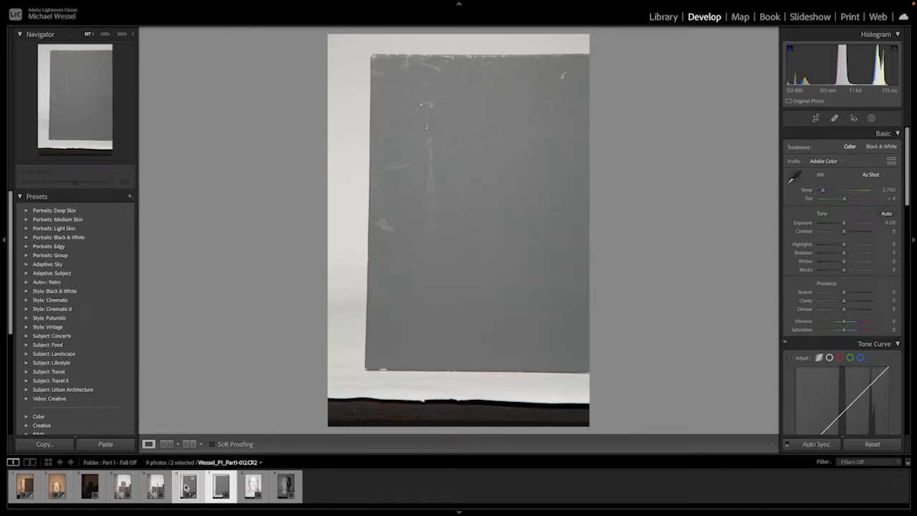
ctrl+click(186, 487)
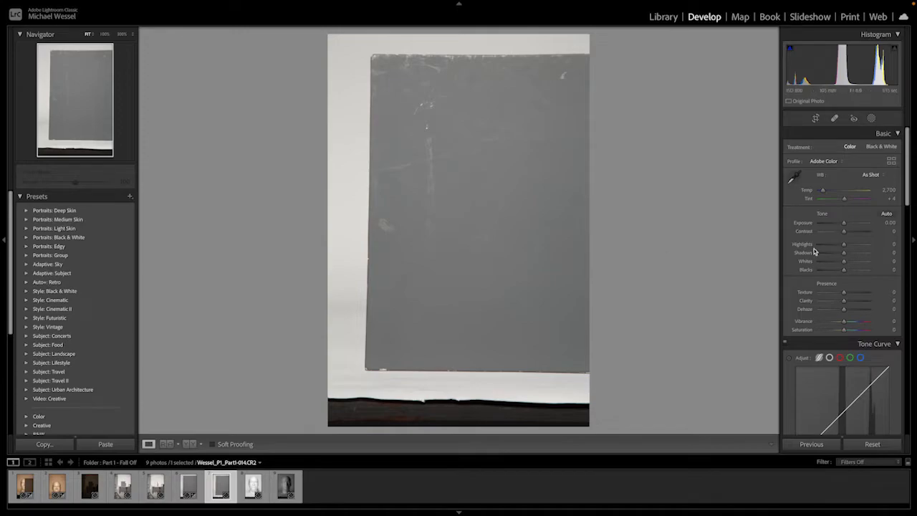
drag(845, 224, 844, 224)
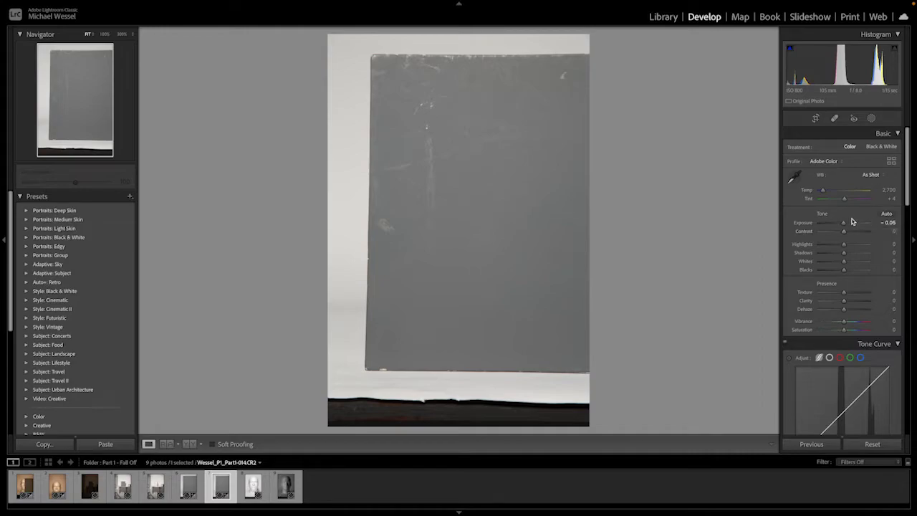
click(794, 178)
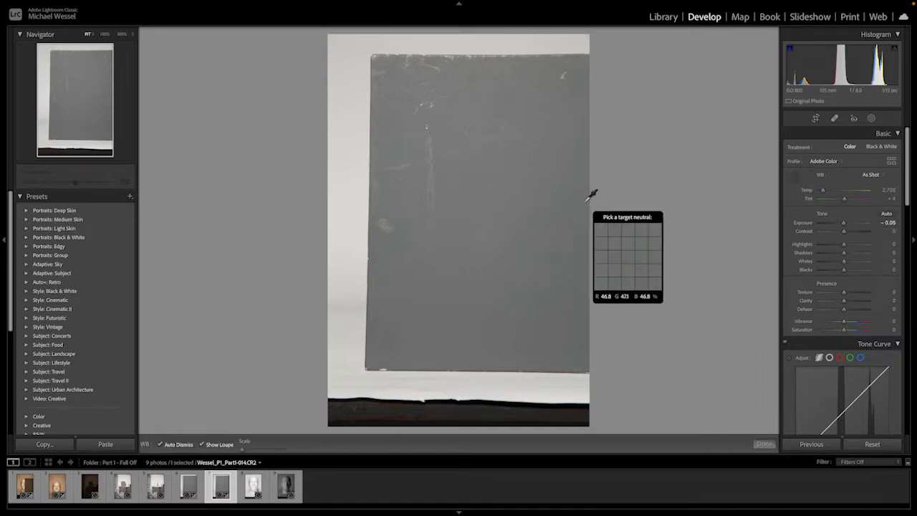
click(477, 177)
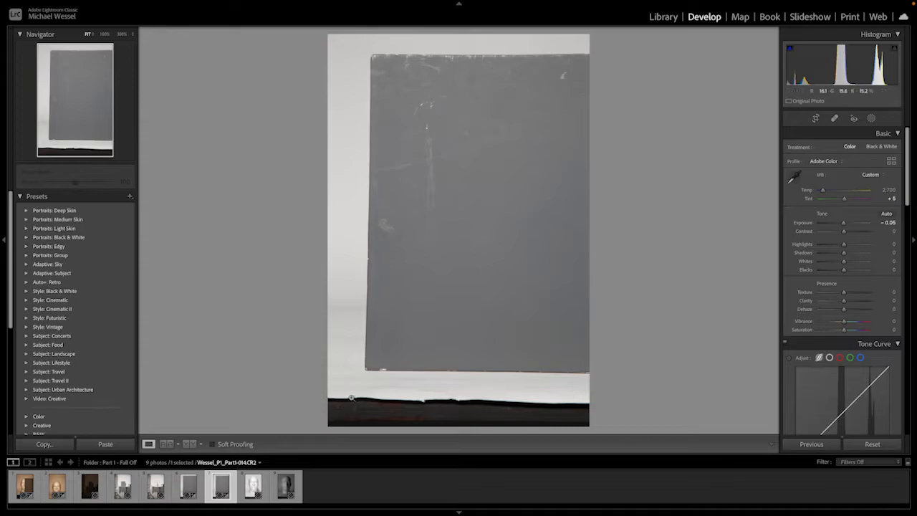
Select the brightly lit head photo together with the second gray card photo, keeping the gray card as the active source photo
ctrl+click(250, 490)
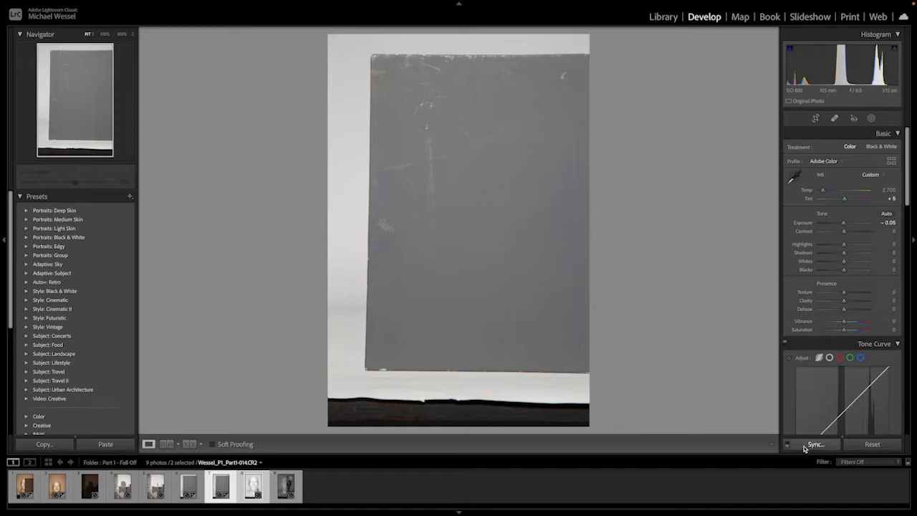
click(663, 16)
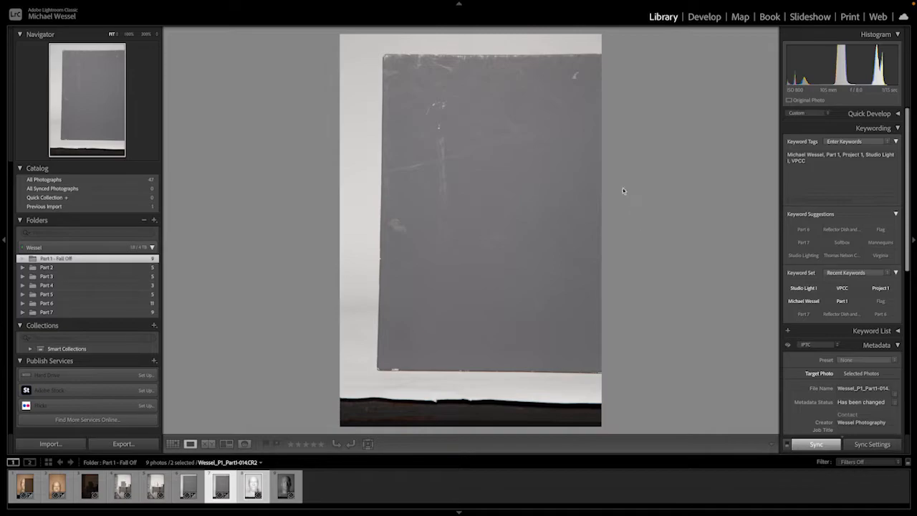
click(702, 17)
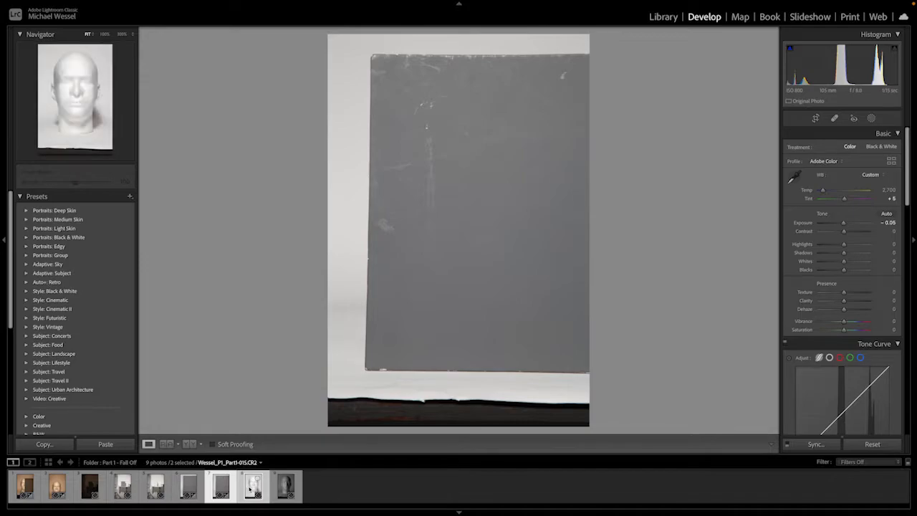
click(252, 489)
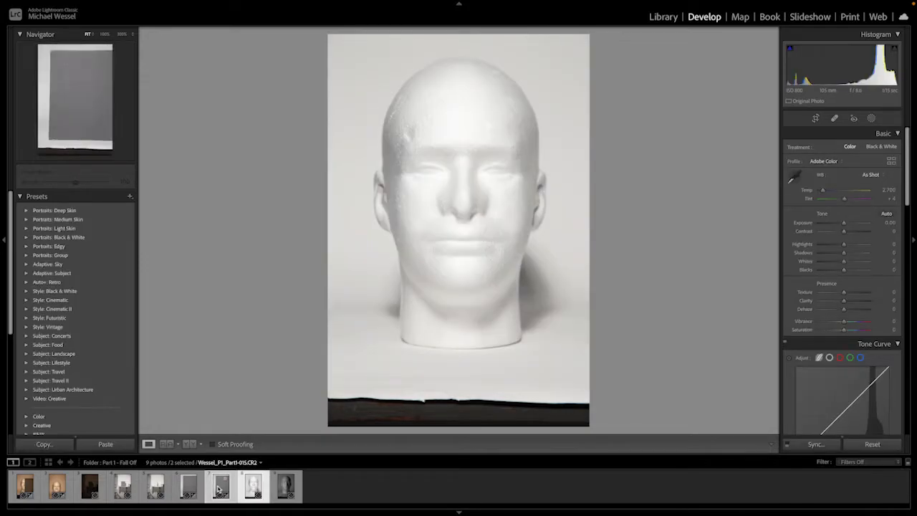
click(220, 489)
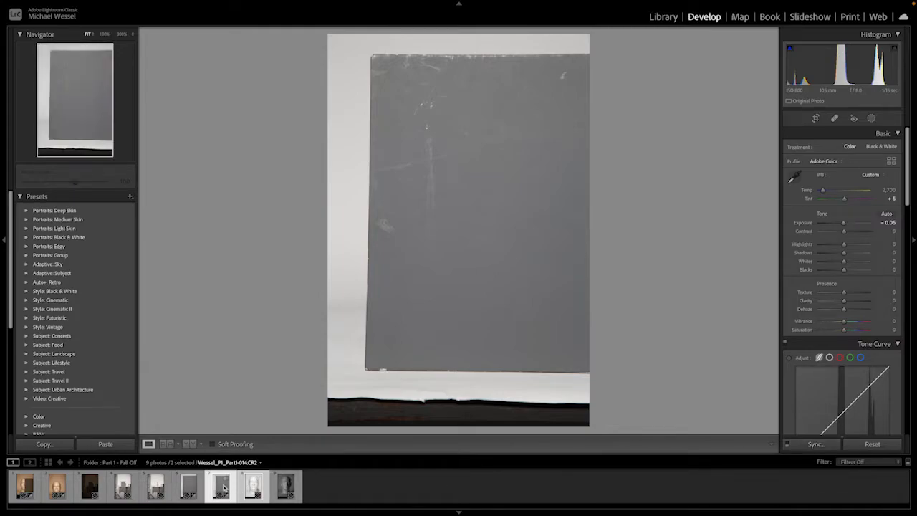
Synchronize only White Balance and Exposure from the second gray card photo to the brightly lit head photo and check the result
click(815, 445)
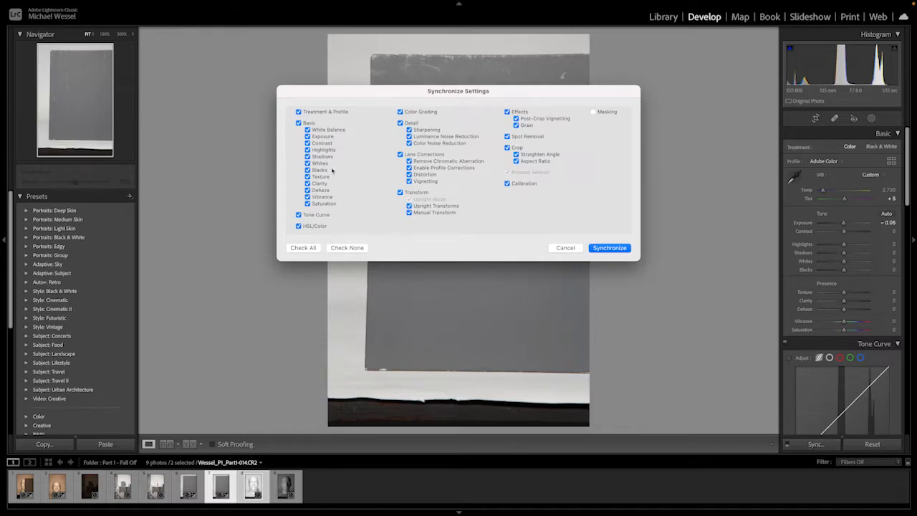
click(337, 248)
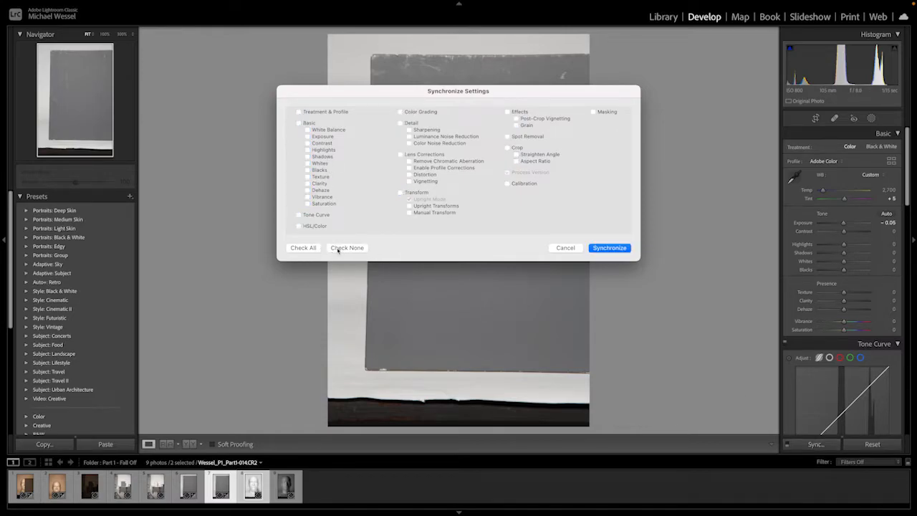
click(308, 130)
click(307, 136)
click(608, 248)
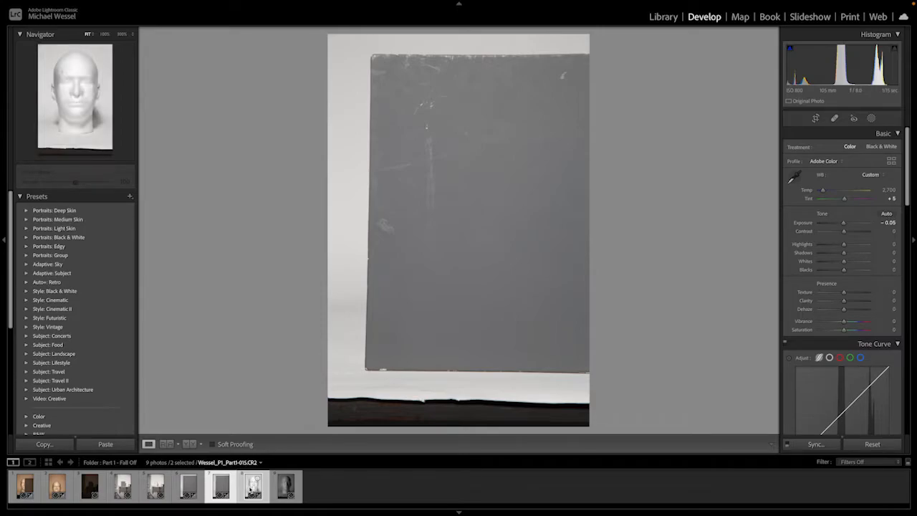
click(253, 487)
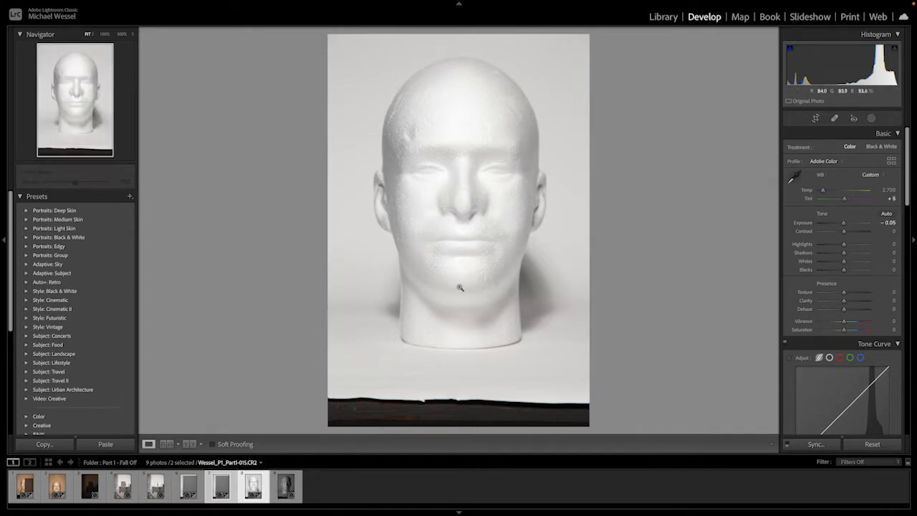
click(217, 487)
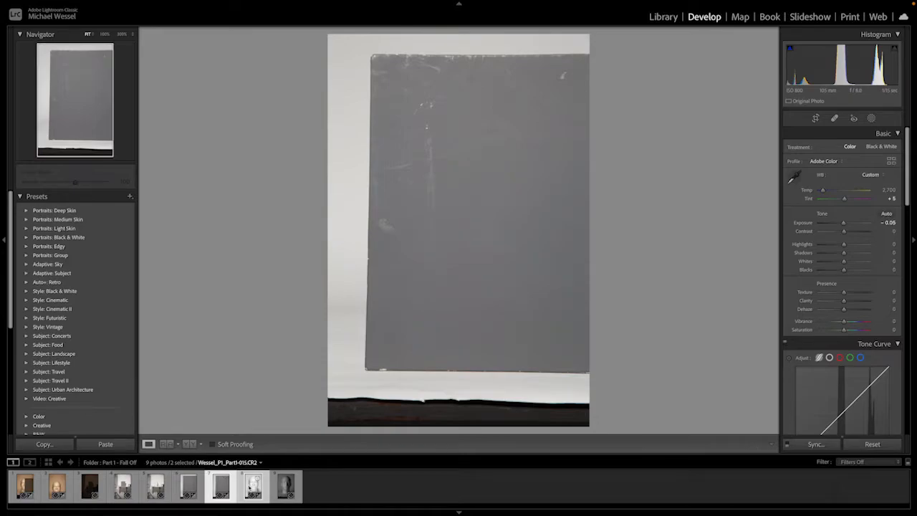
click(252, 487)
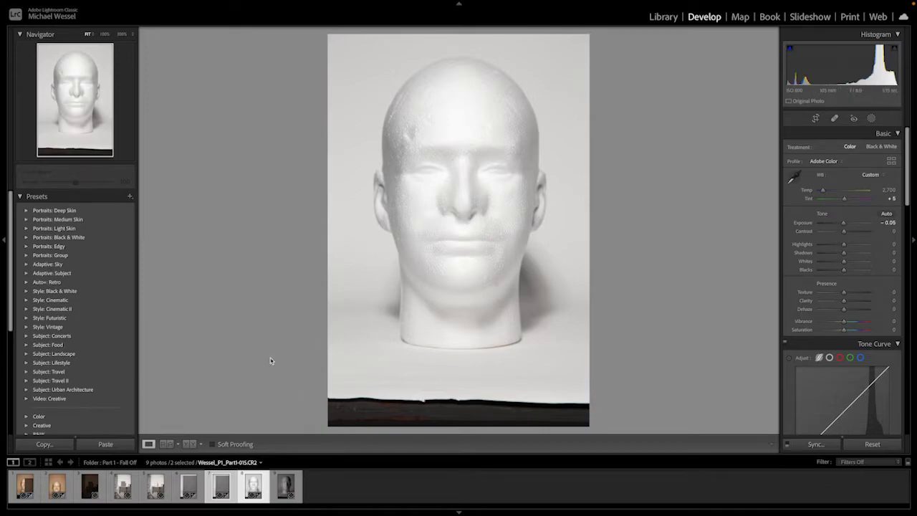
Select only the second gray card photo and the dark head photo, and synchronize the card's White Balance and Exposure to the head
click(281, 488)
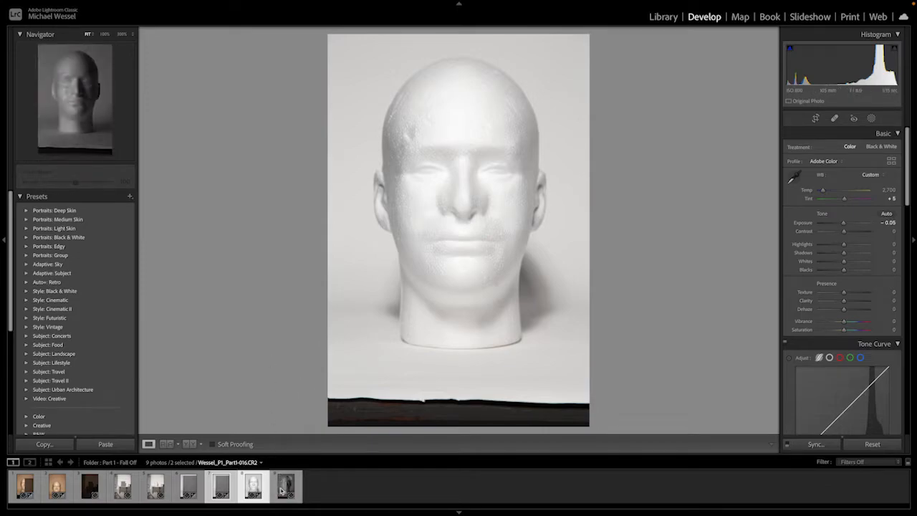
click(281, 489)
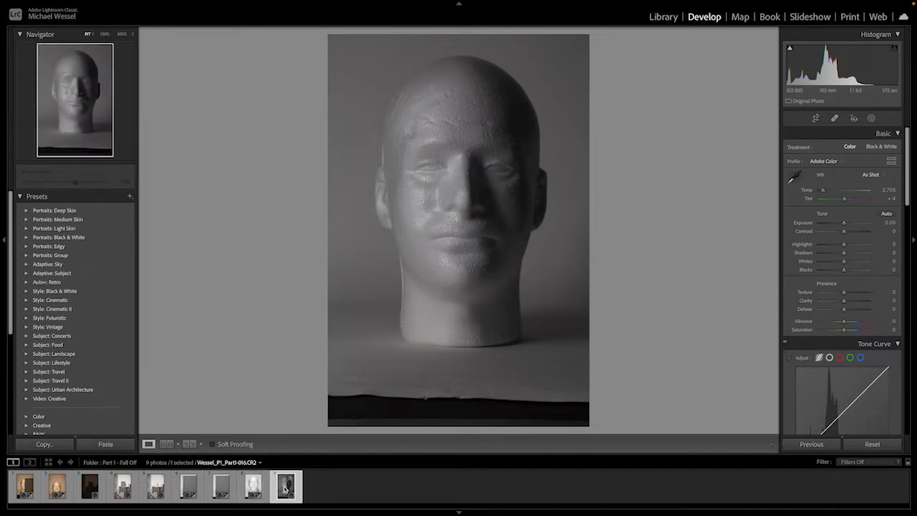
click(221, 488)
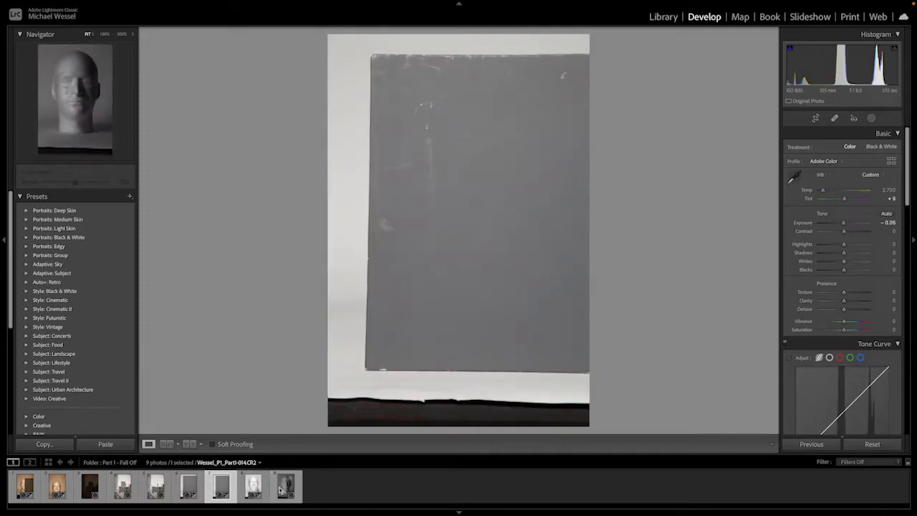
shift+click(281, 489)
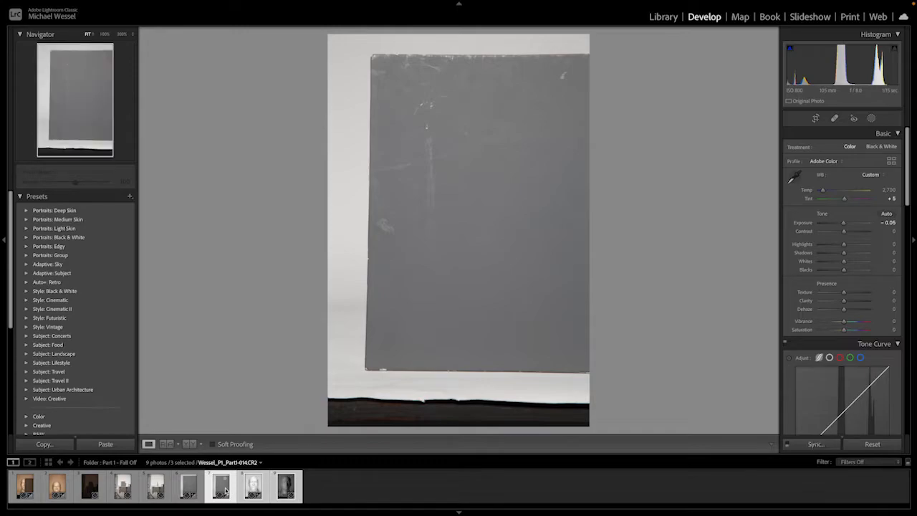
ctrl+click(246, 491)
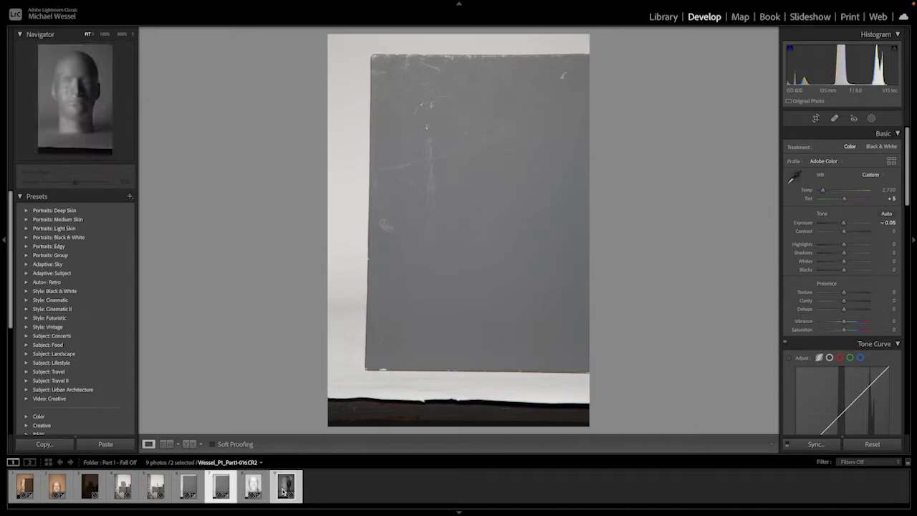
click(811, 446)
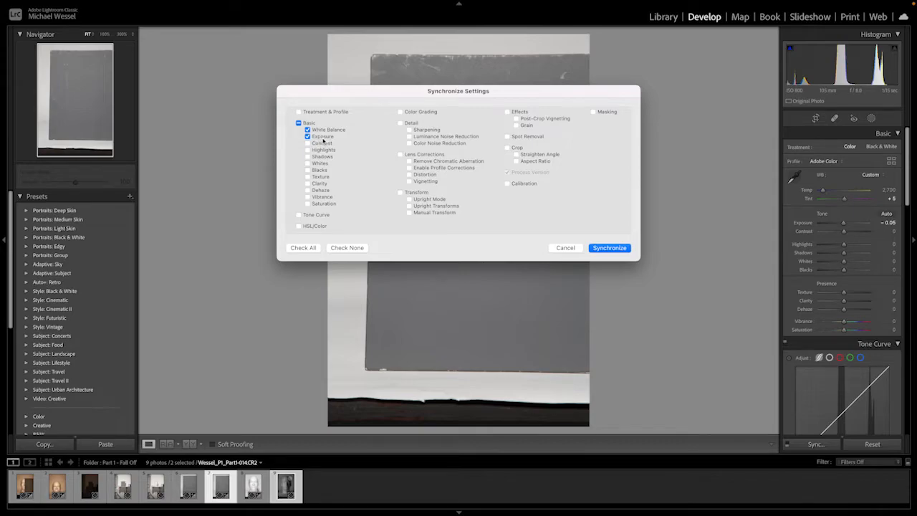
click(608, 251)
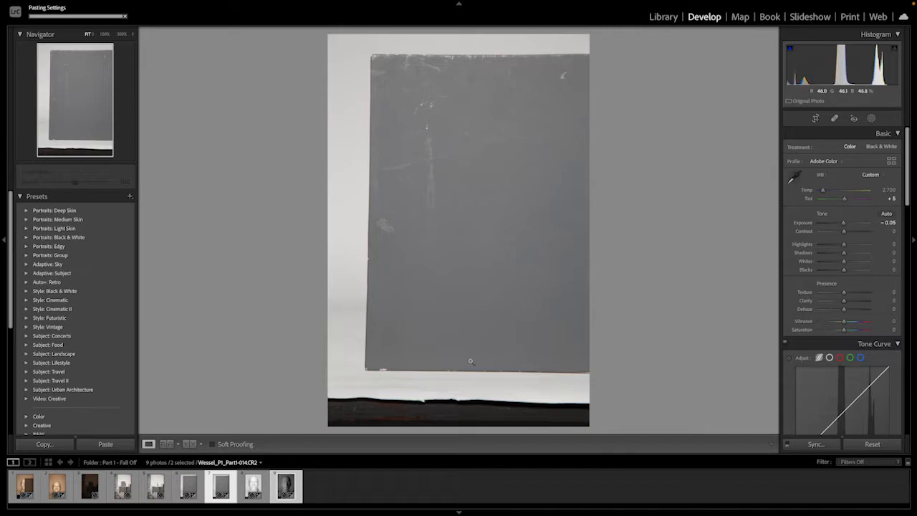
Make the dark head photo active and raise its exposure to +1.50
click(304, 484)
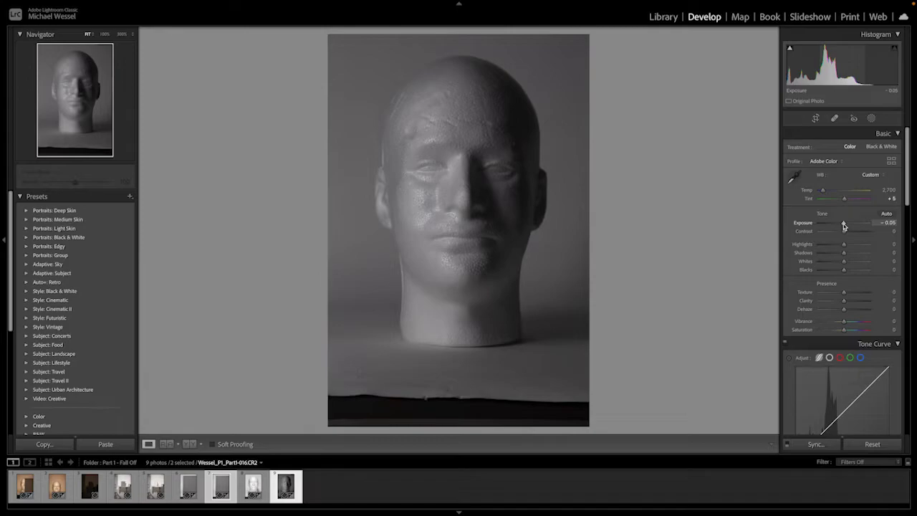
drag(843, 226, 851, 227)
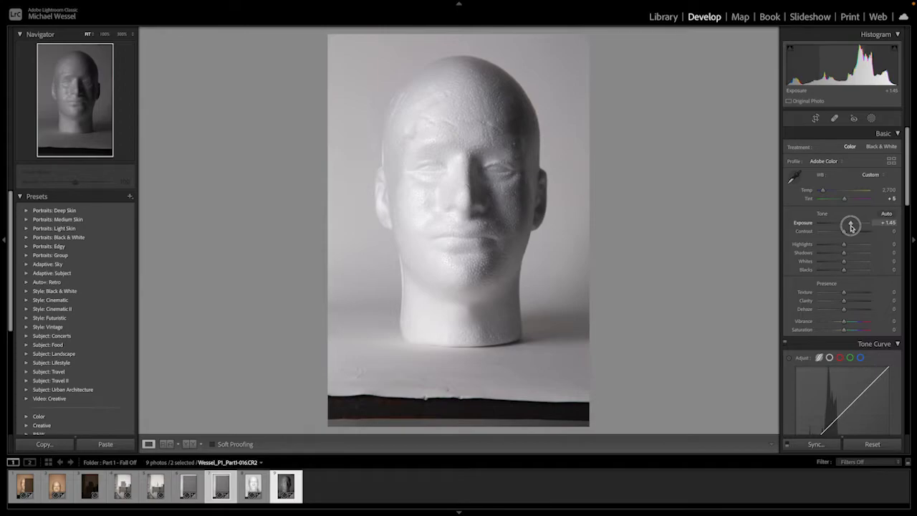
drag(851, 228, 851, 227)
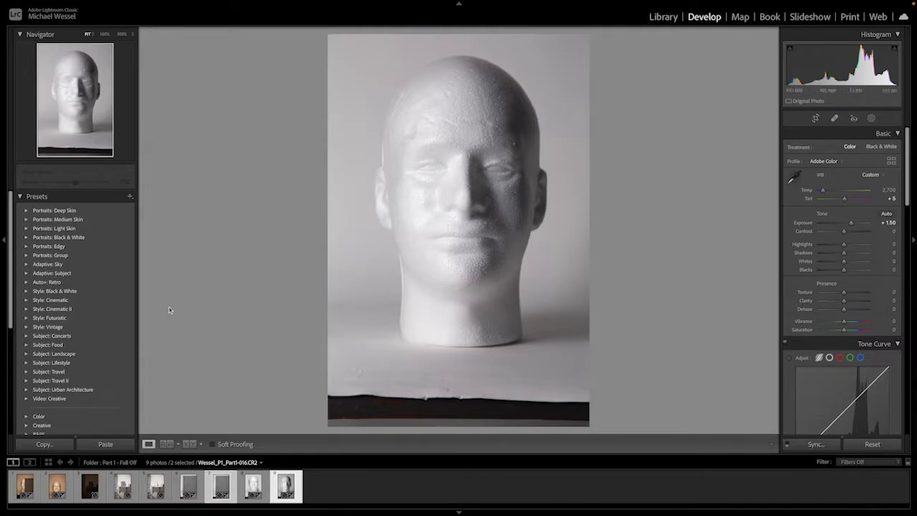
Open the Part 2 folder and, in Develop, sample the white balance of its first photo from the gray card
click(663, 17)
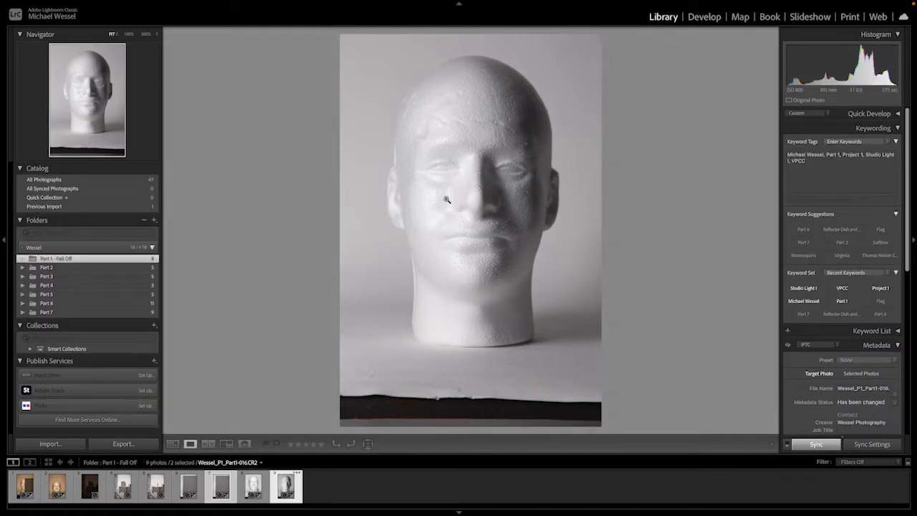
click(91, 268)
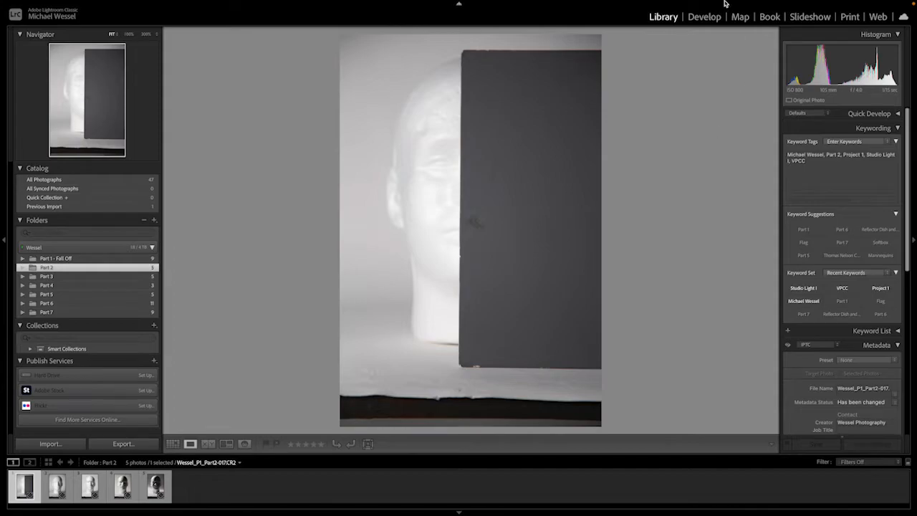
click(703, 17)
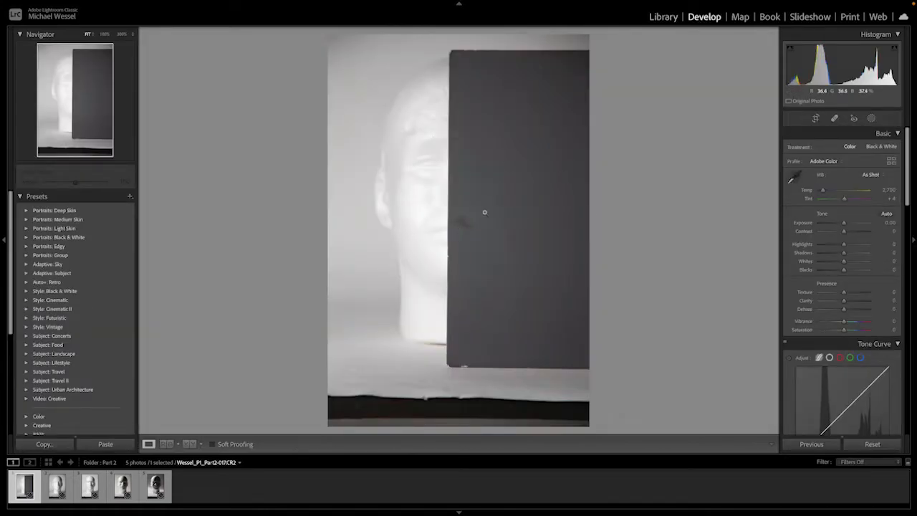
click(793, 177)
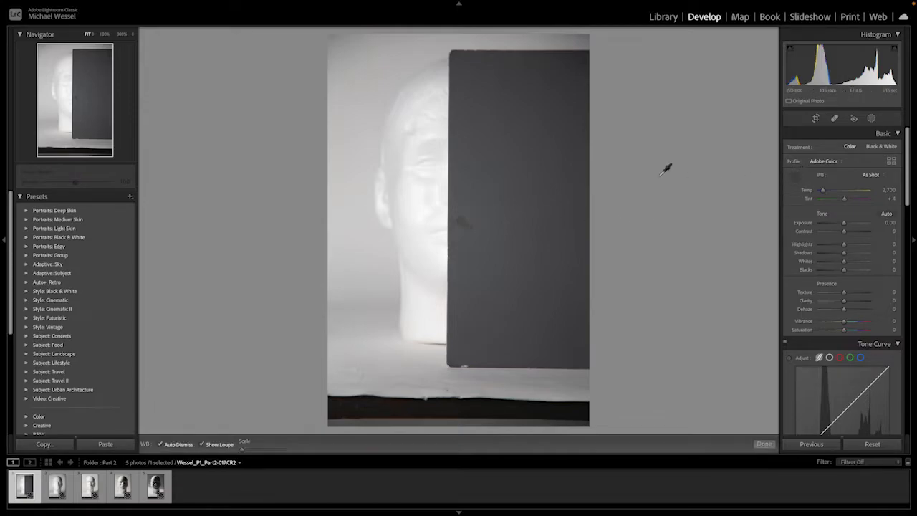
click(502, 171)
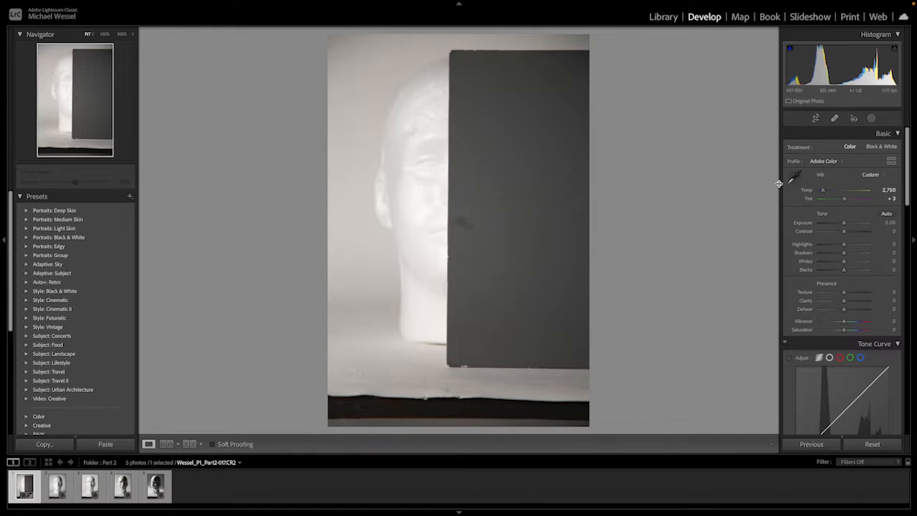
Adjust the exposure of the Part 2 gray card photo to +0.15
drag(844, 225, 846, 224)
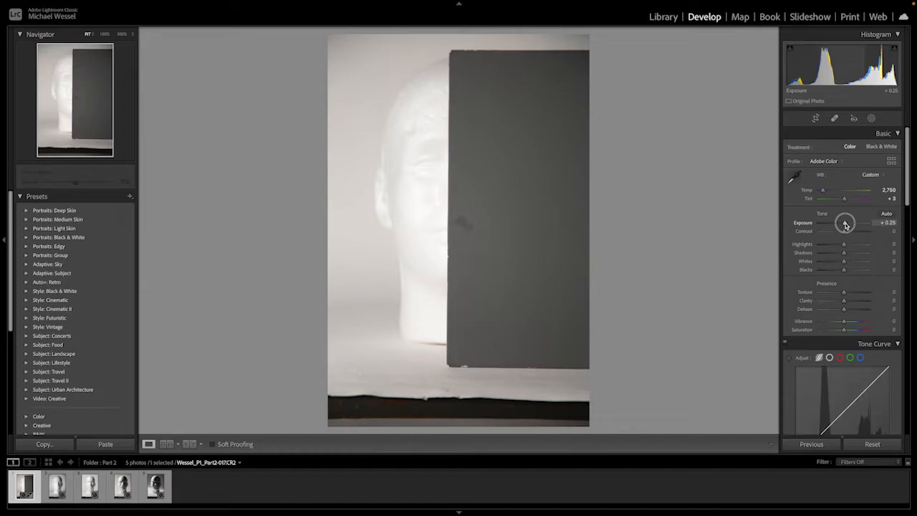
drag(845, 224, 845, 224)
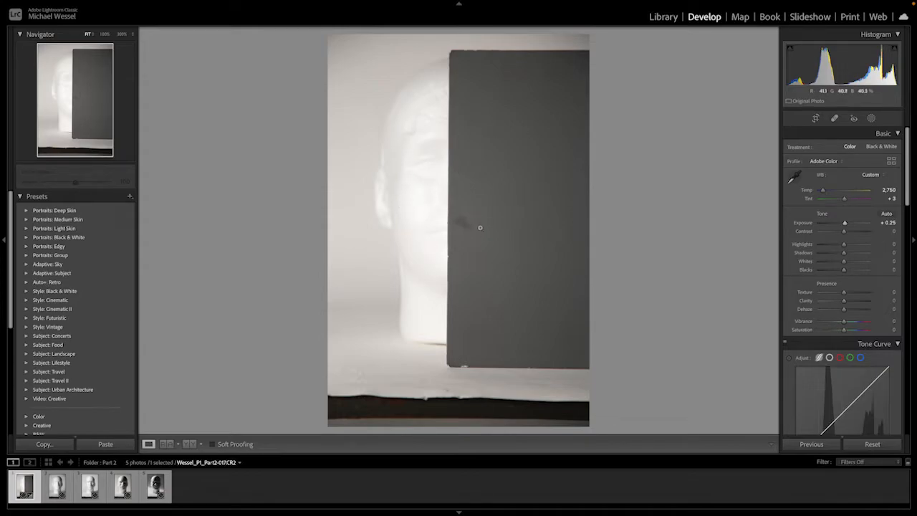
drag(845, 225, 846, 226)
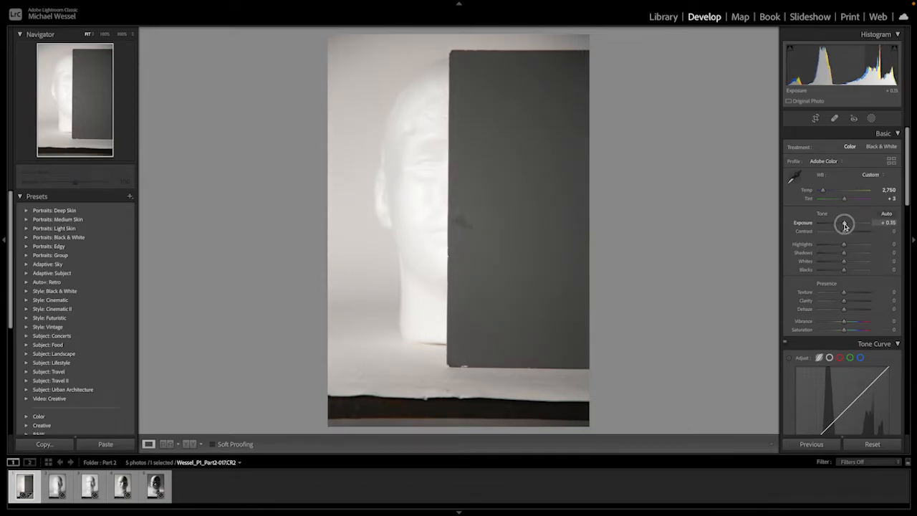
drag(845, 226, 845, 225)
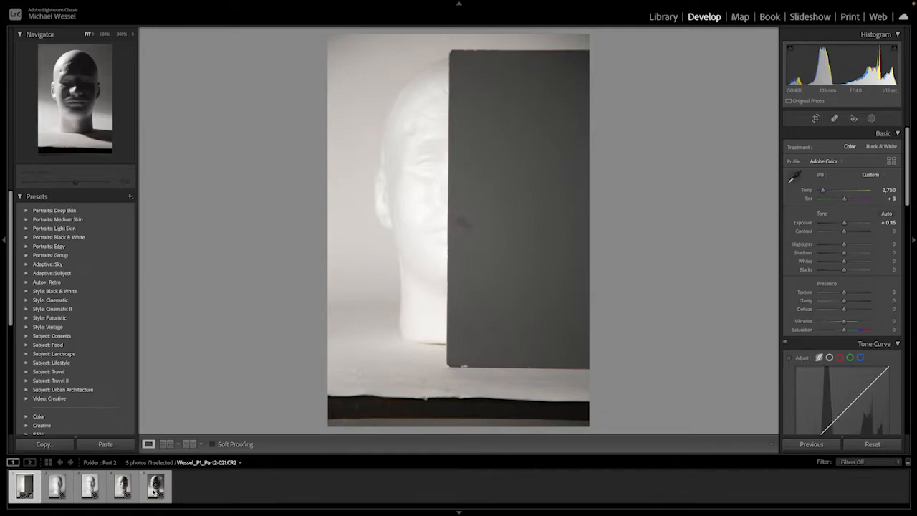
Synchronize White Balance and Exposure from the gray card photo to all five Part 2 photos and check the head photos
shift+click(154, 490)
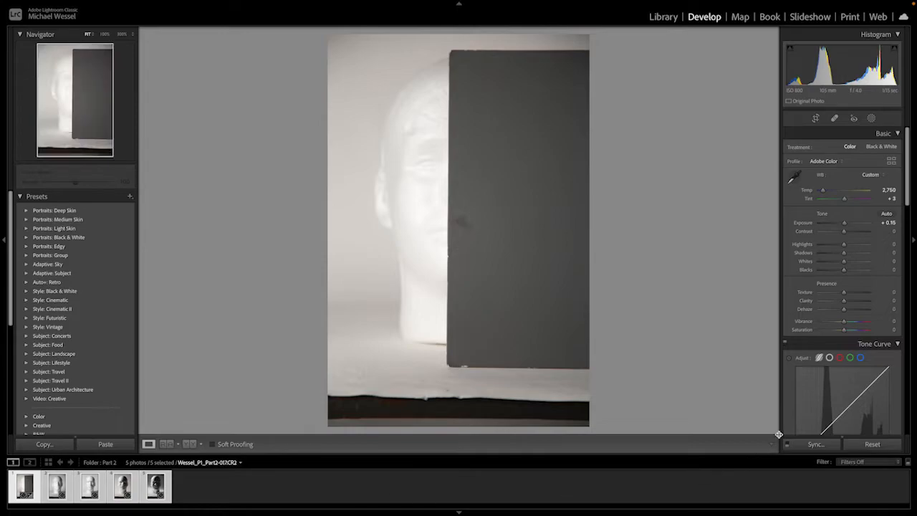
click(815, 444)
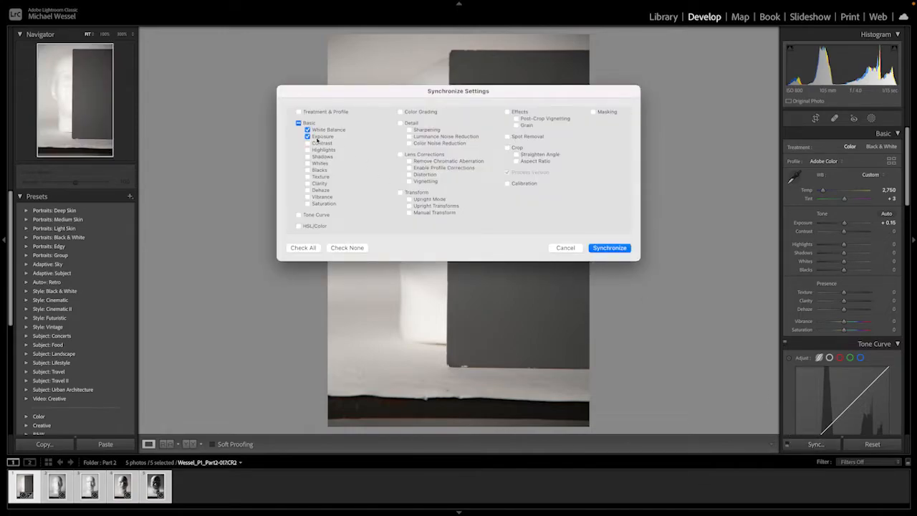
click(610, 248)
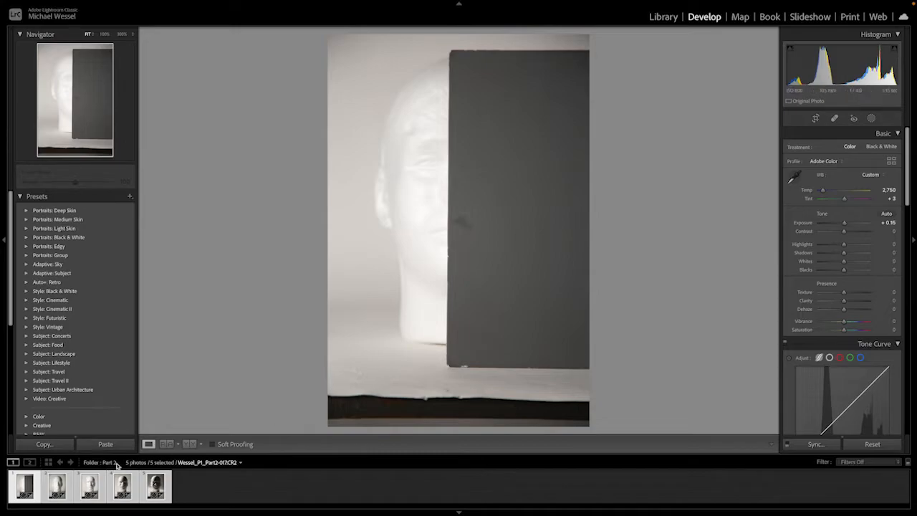
click(57, 485)
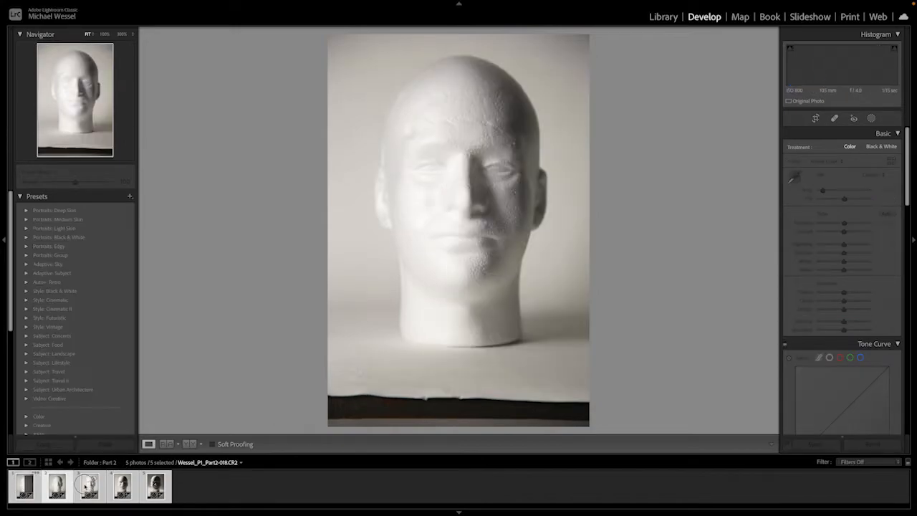
click(89, 486)
click(123, 487)
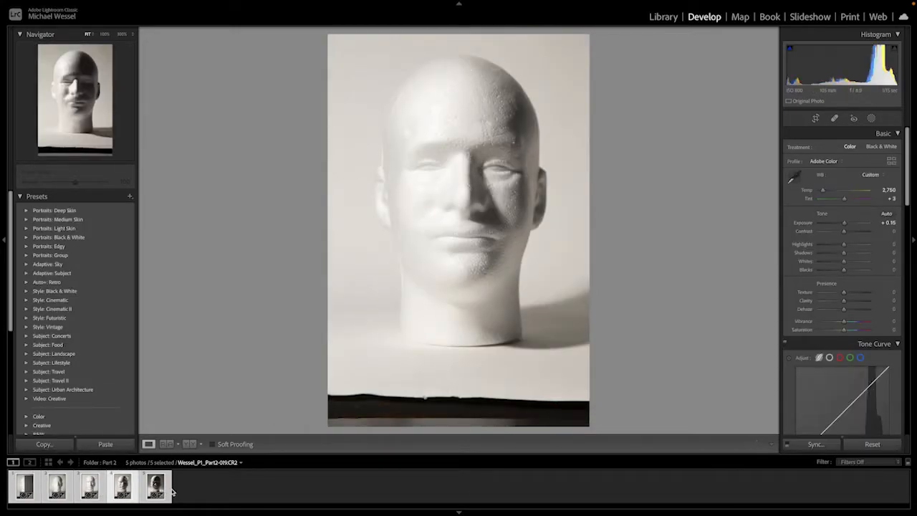
Set the dark Part 2 head photo's temperature to 2,700 and synchronize White Balance and Exposure across all five photos
click(154, 489)
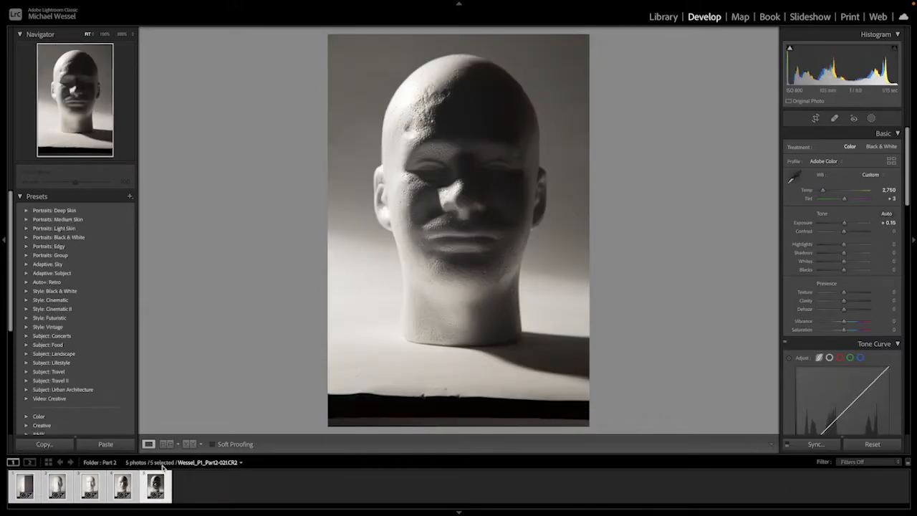
click(14, 478)
drag(823, 192, 822, 192)
click(814, 444)
click(610, 248)
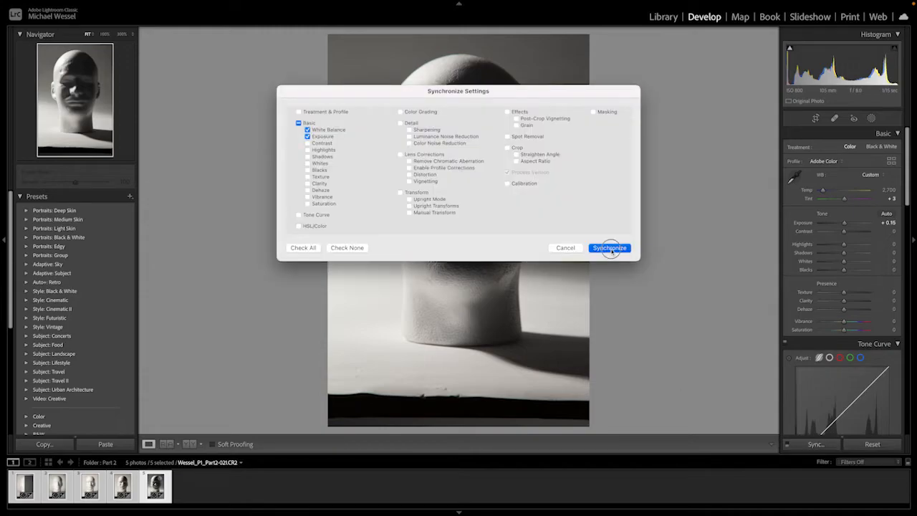
click(121, 486)
click(56, 487)
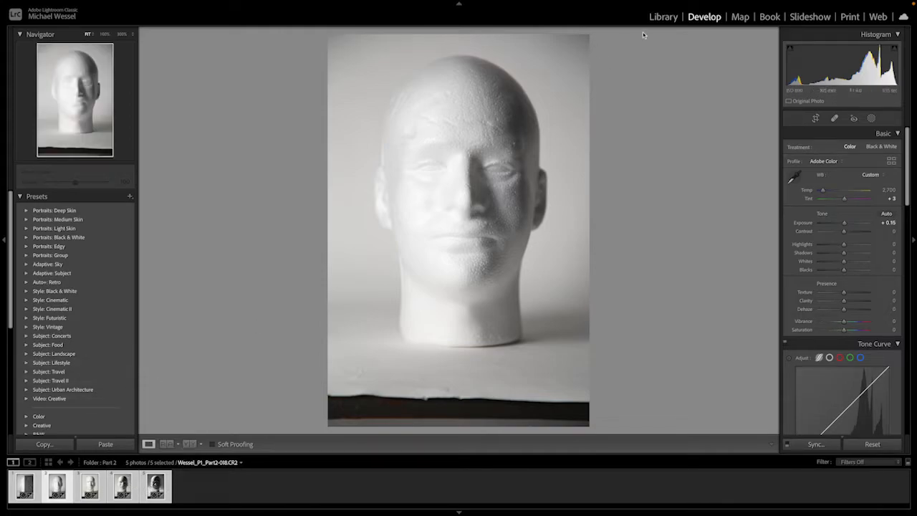
Open the Part 3 folder and, in Develop, sample the white balance of its first photo from the gray card
click(662, 18)
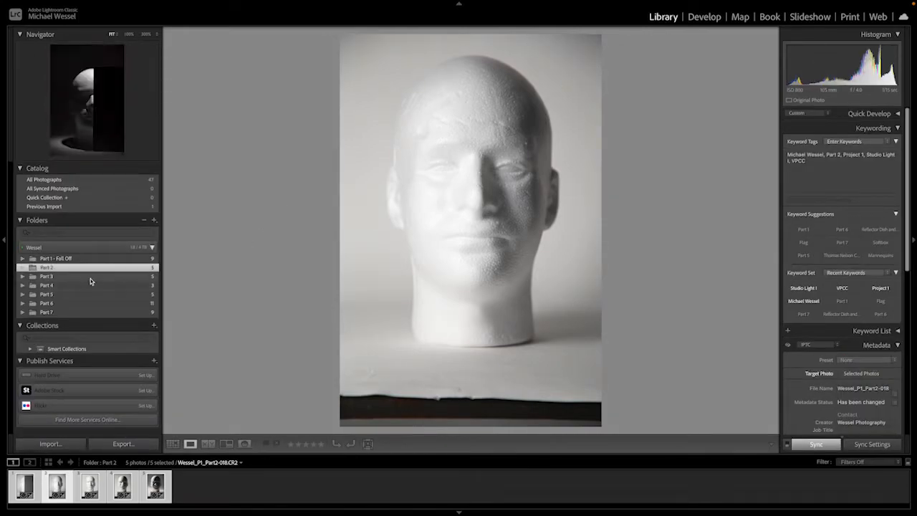
click(86, 276)
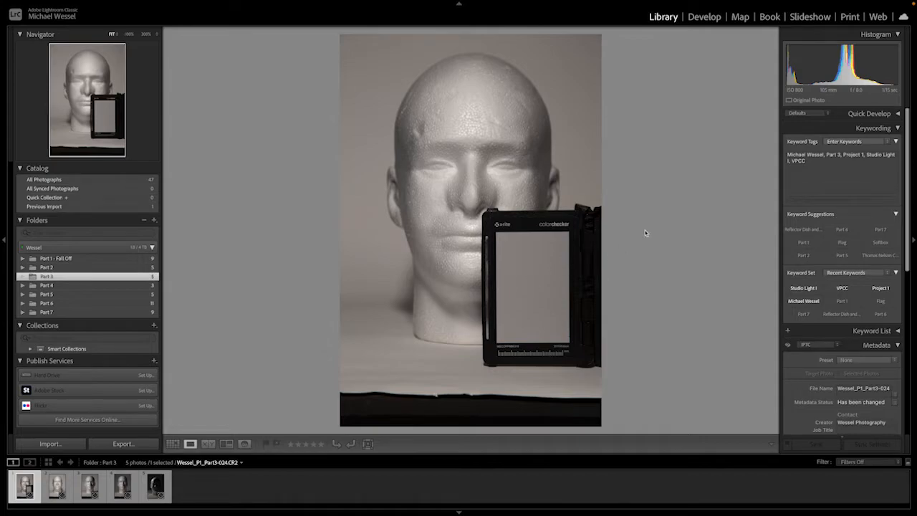
click(702, 17)
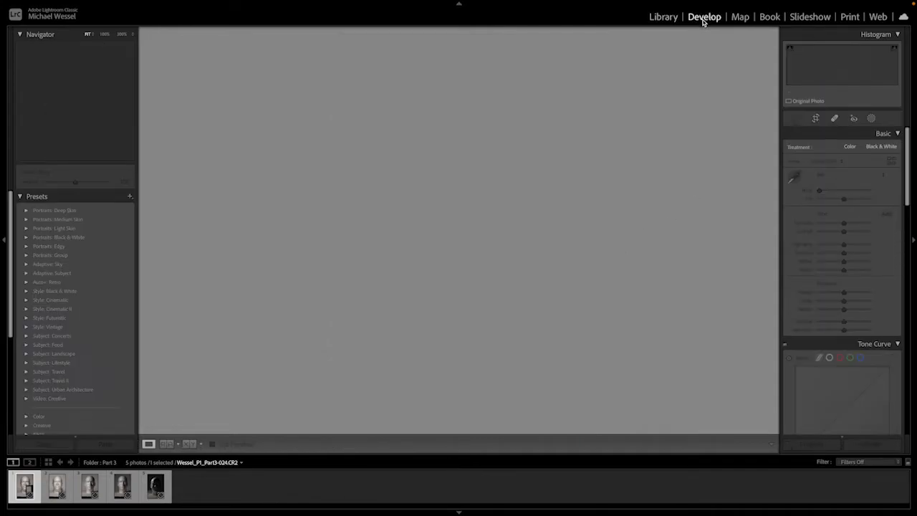
click(793, 178)
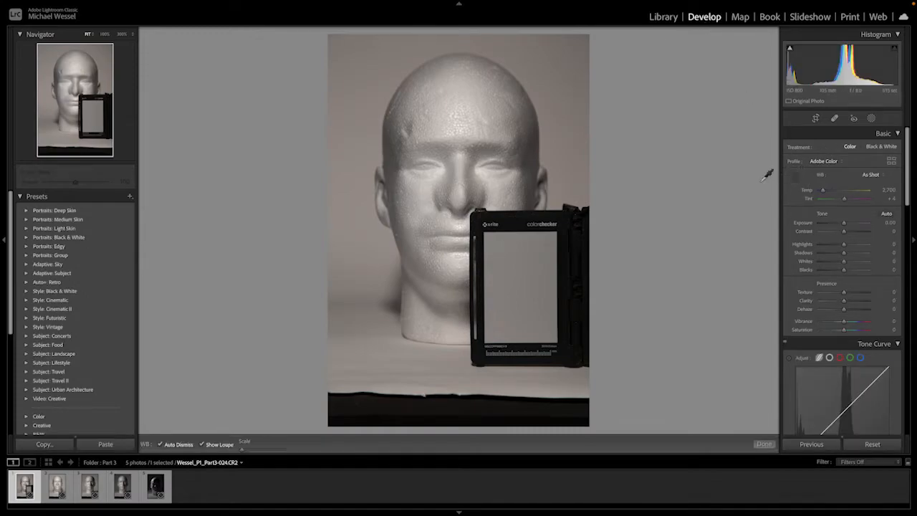
click(531, 271)
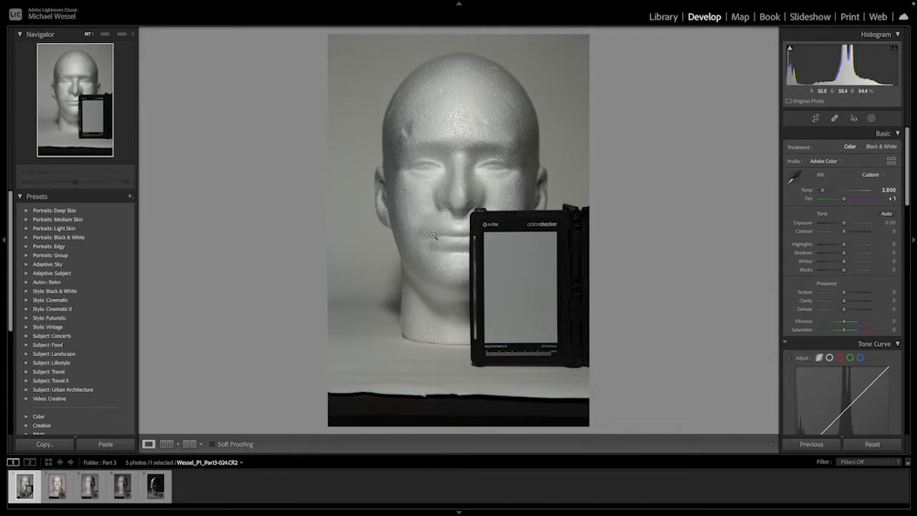
Raise the Part 3 gray card photo's exposure to +1.00 and synchronize White Balance and Exposure to all five photos
drag(844, 227, 848, 225)
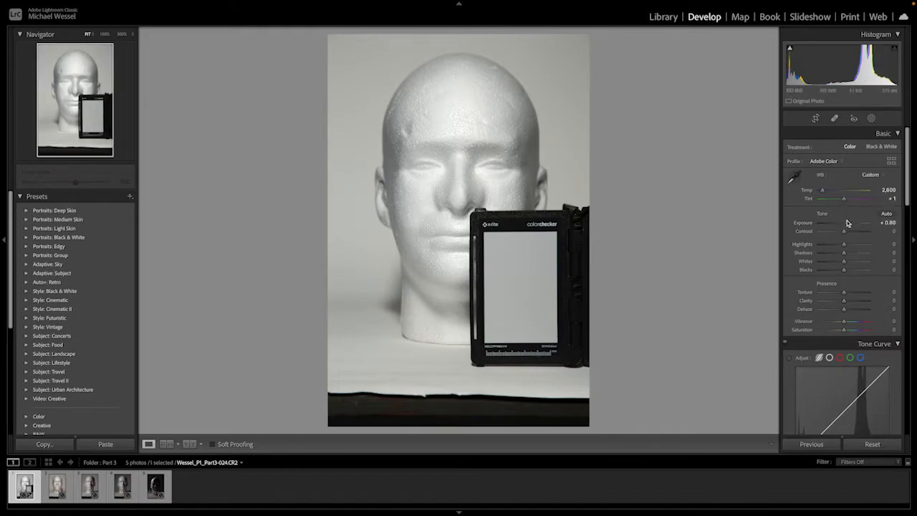
drag(847, 224, 849, 227)
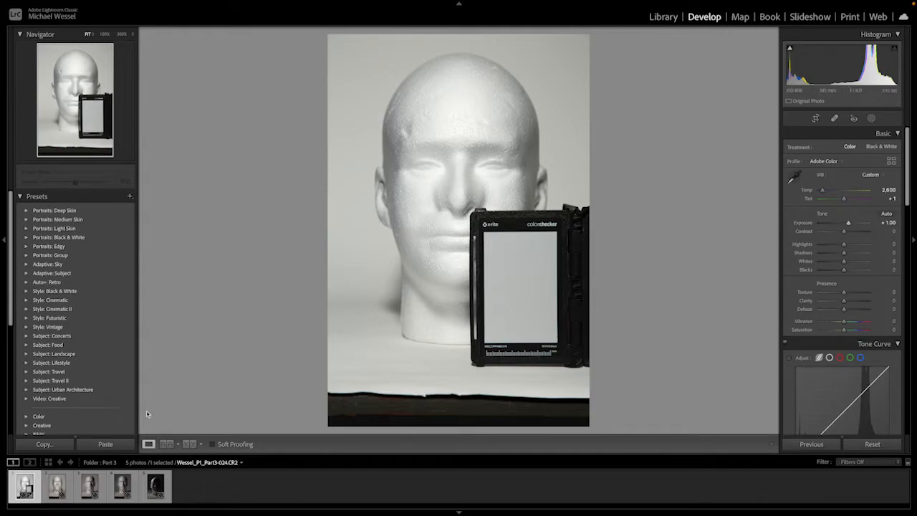
shift+click(154, 493)
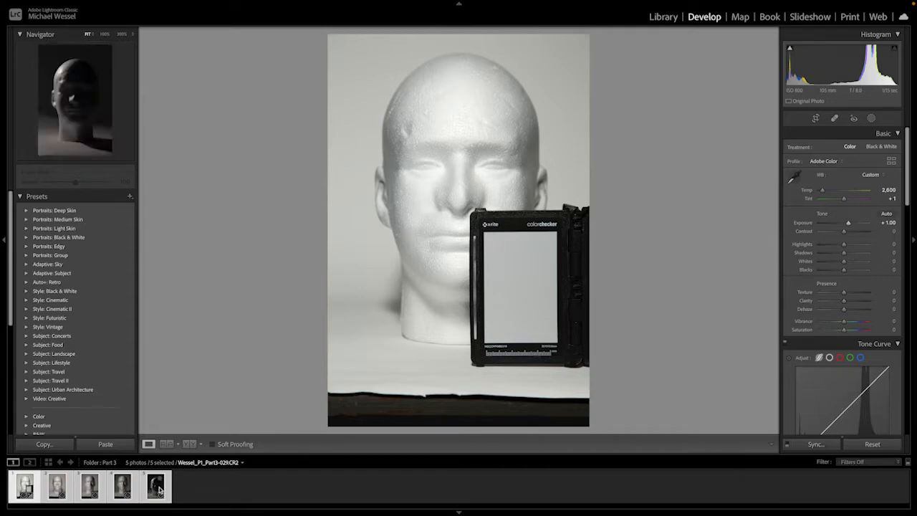
click(816, 445)
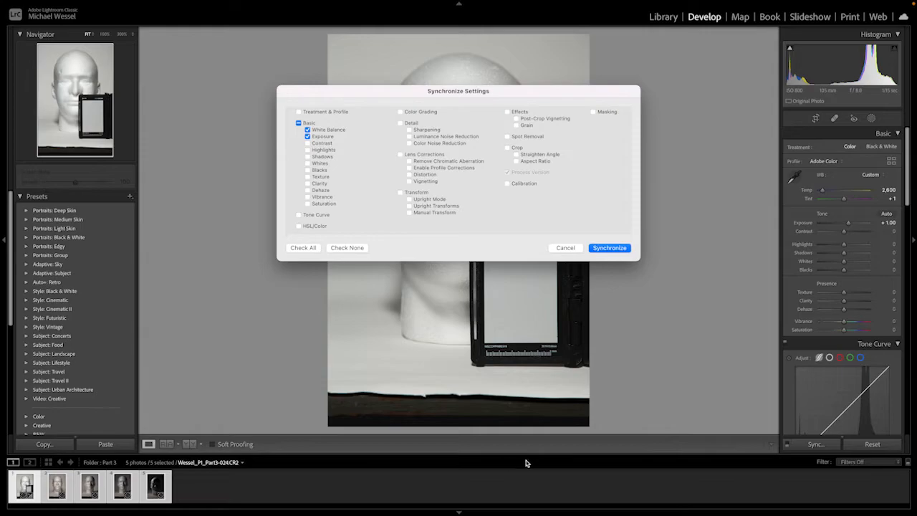
click(610, 248)
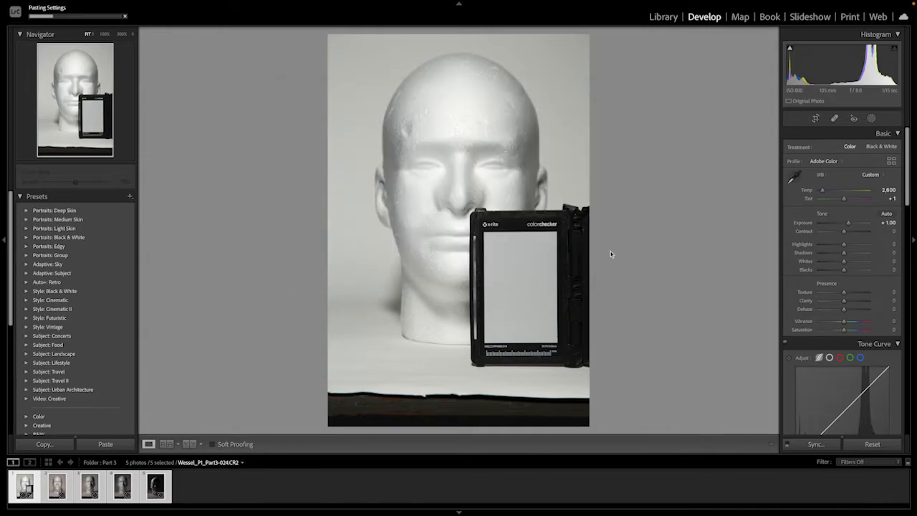
Check the synchronized Part 3 head photos one by one and compare them with the gray card photo
click(56, 487)
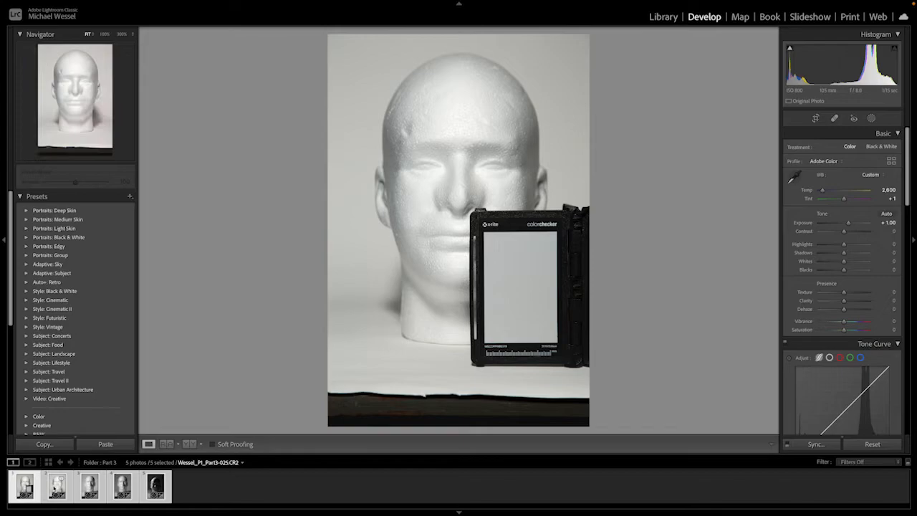
click(89, 487)
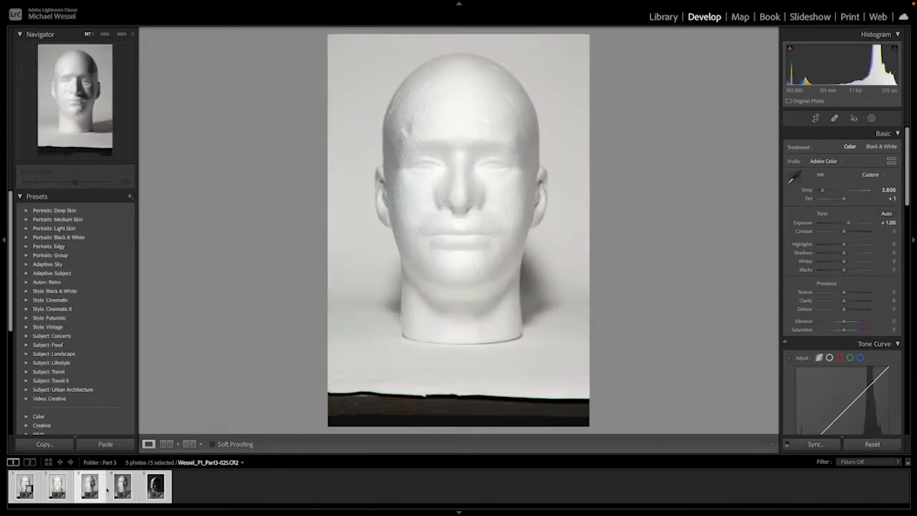
click(122, 487)
click(150, 487)
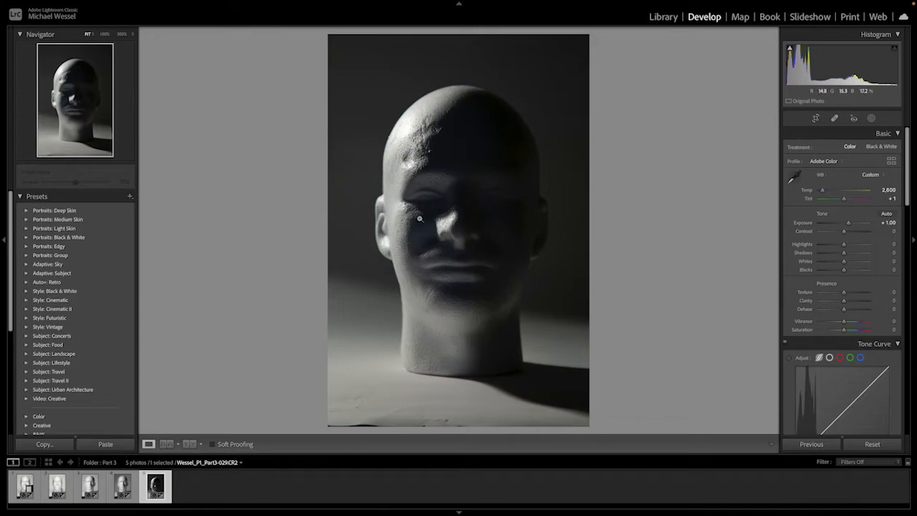
click(26, 488)
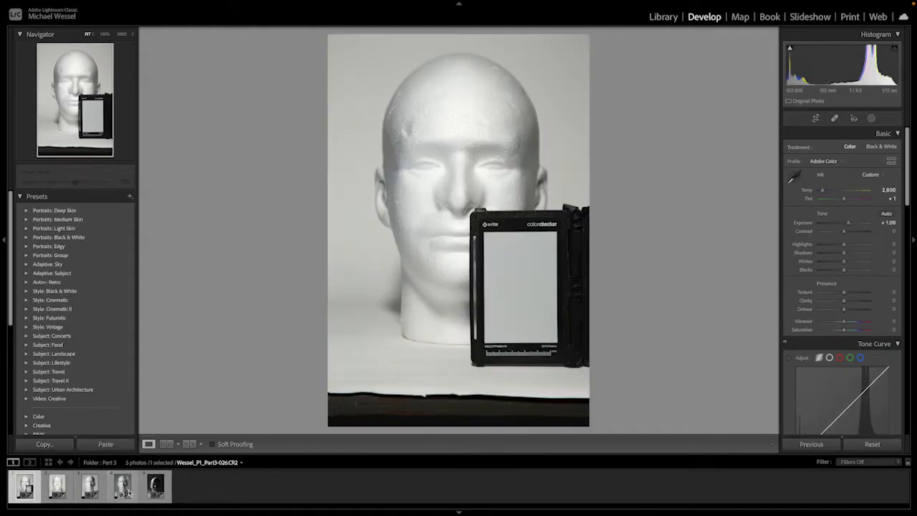
click(122, 487)
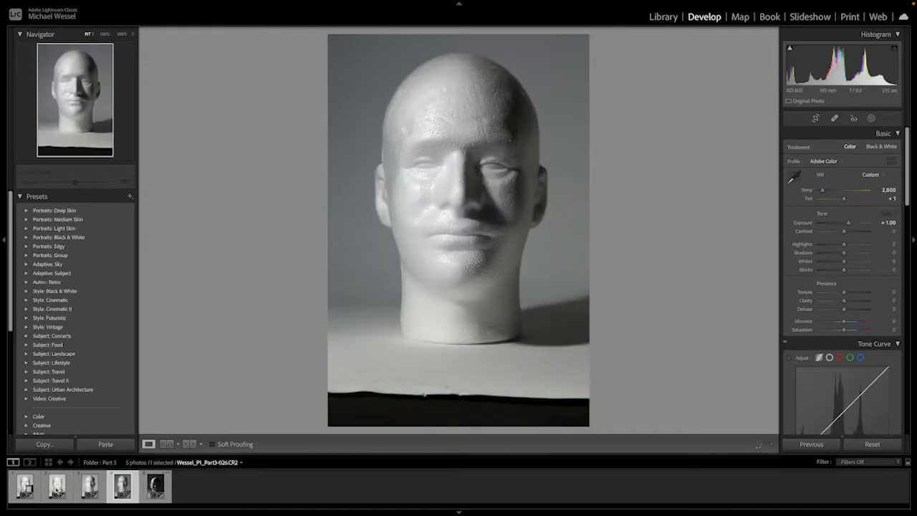
click(25, 487)
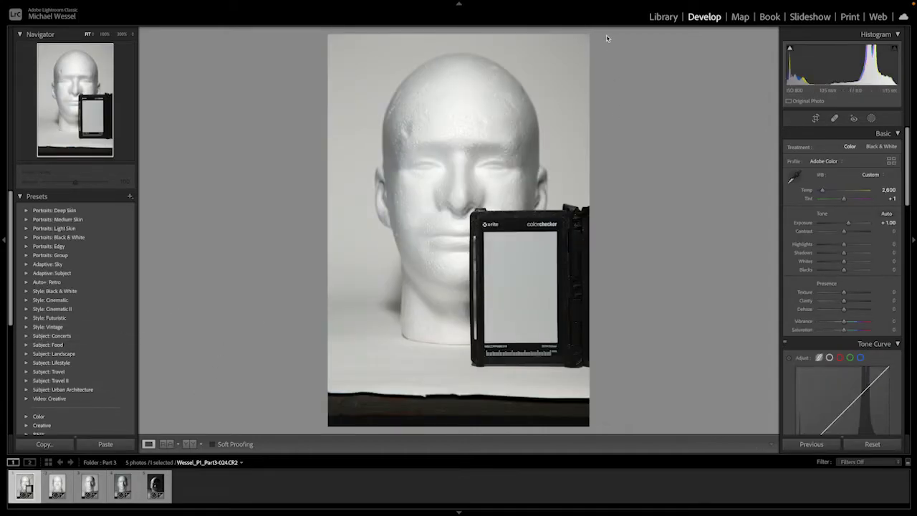
Send the Part 3 gray card photo from the Library to Adobe Photoshop 2022 for editing, rendered using Lightroom
click(663, 16)
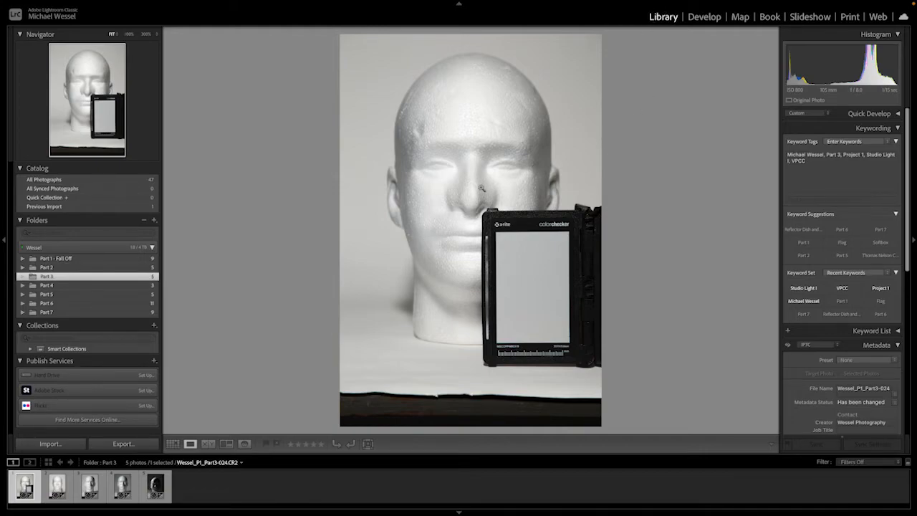
right_click(469, 207)
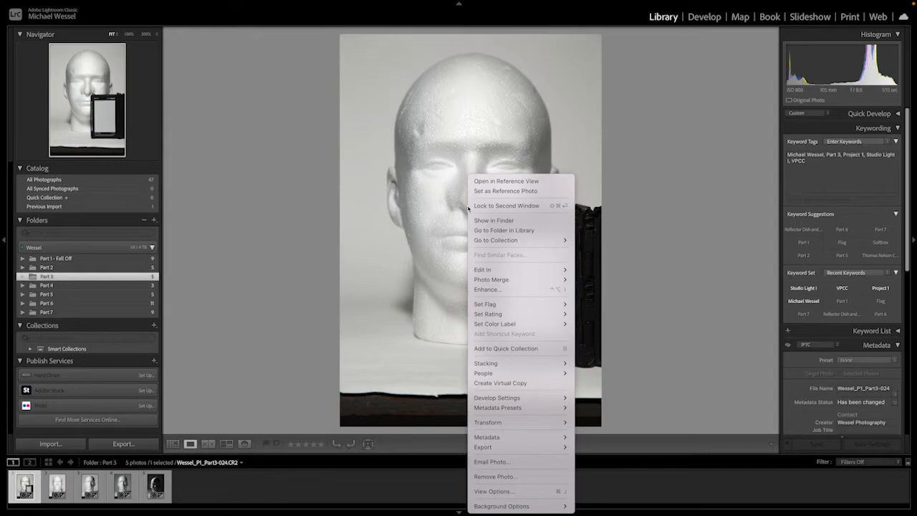
mouse_move(488, 270)
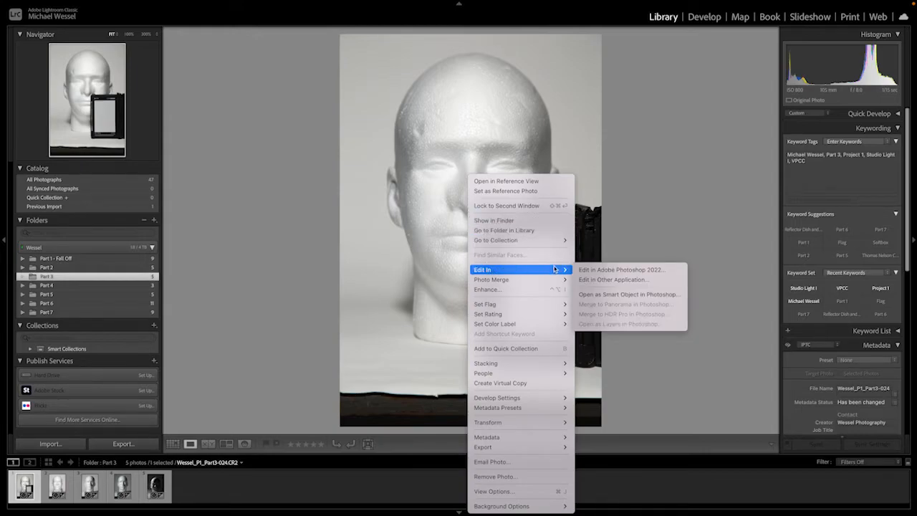
click(602, 269)
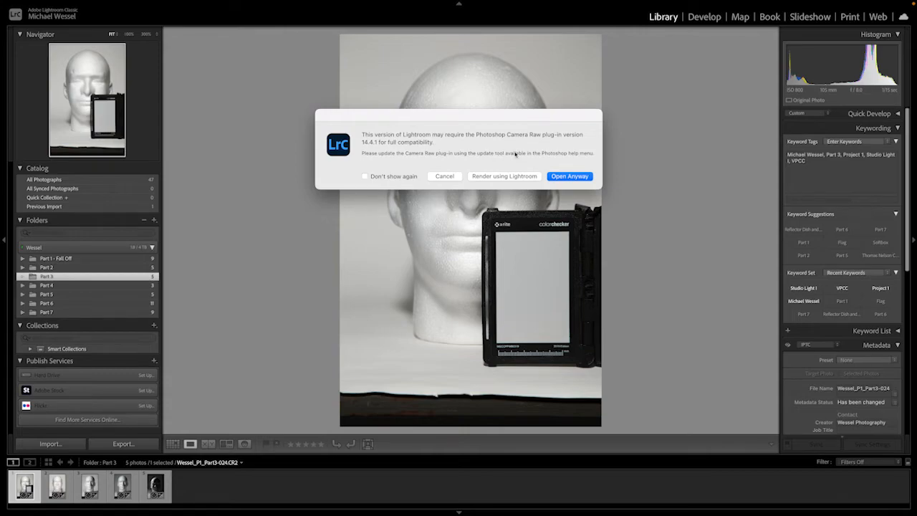
click(492, 177)
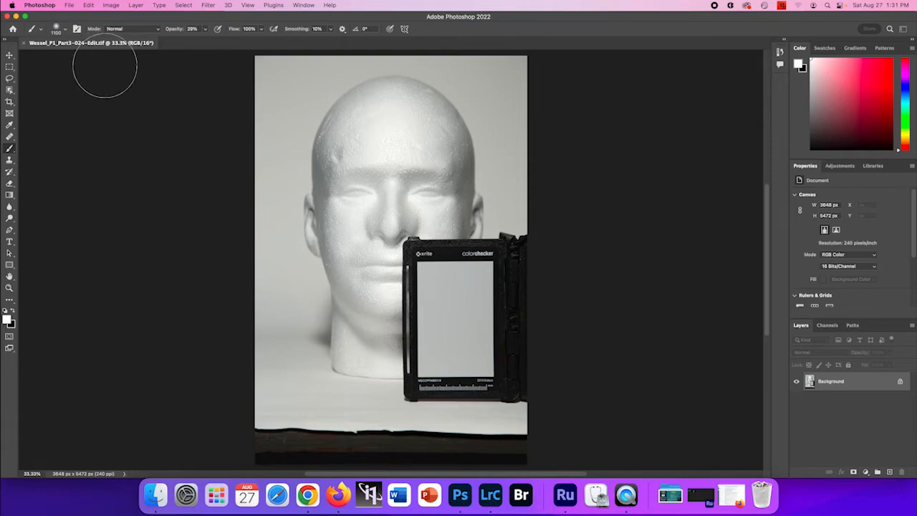
Save the opened image in Photoshop format (.psd) in the Part 3 folder under its existing base name
click(70, 6)
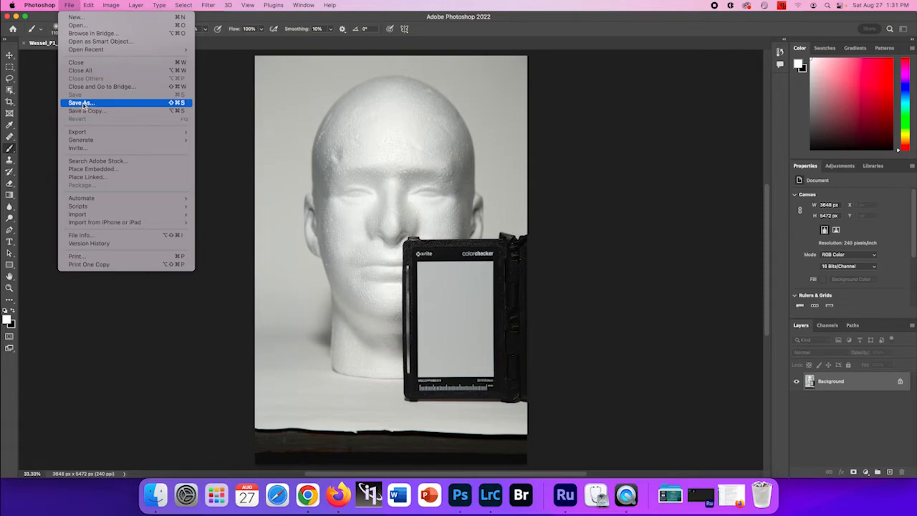
click(82, 105)
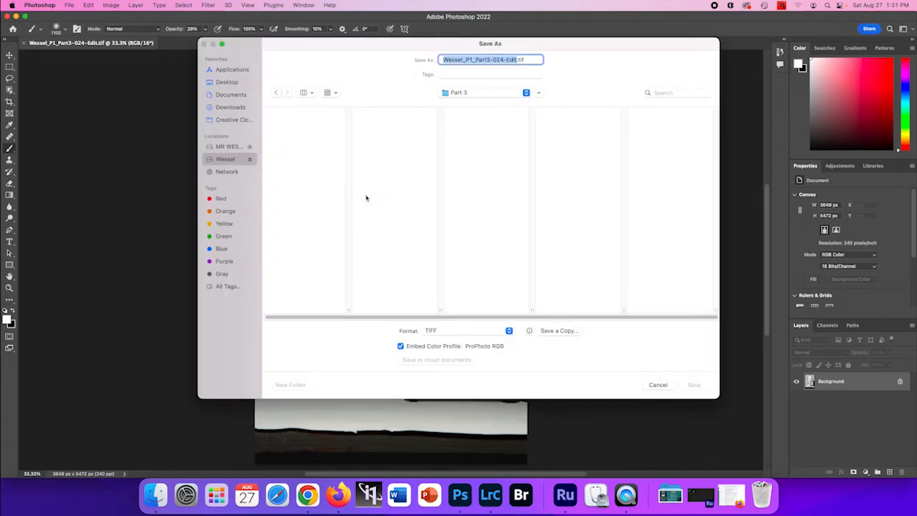
click(455, 330)
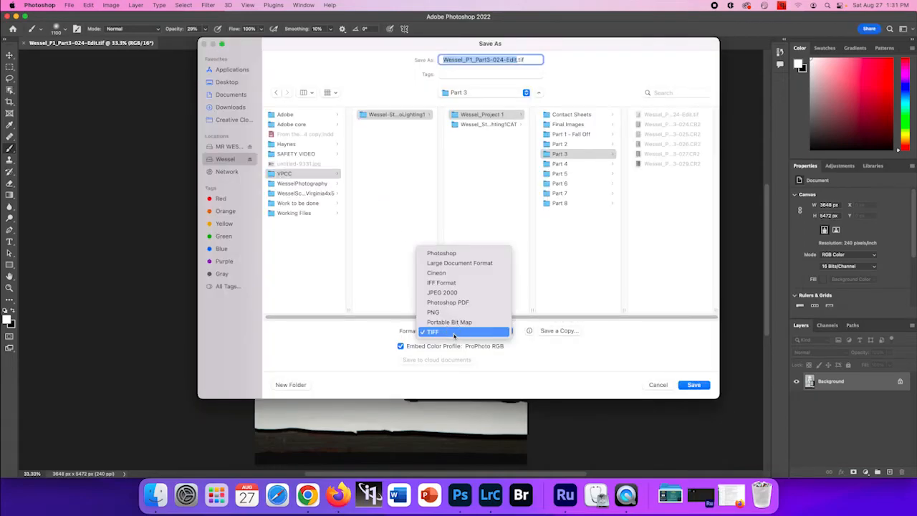
click(457, 254)
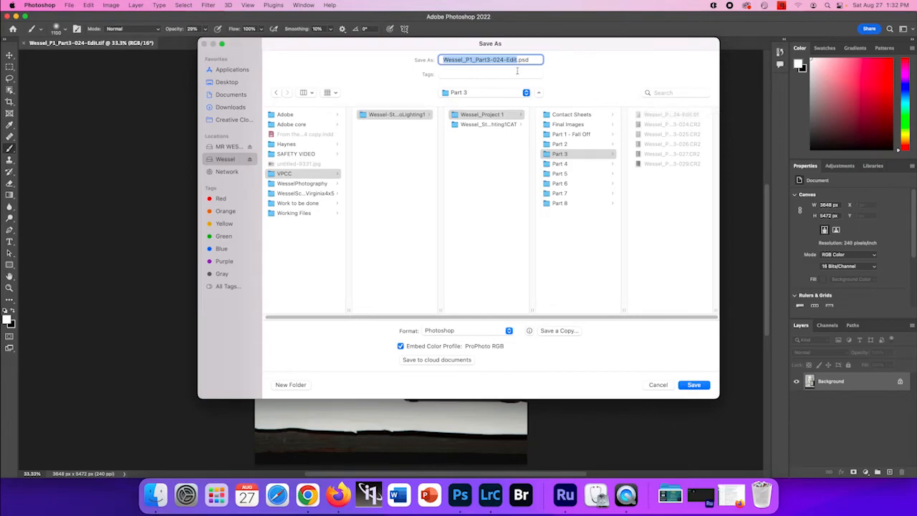
click(694, 387)
click(693, 385)
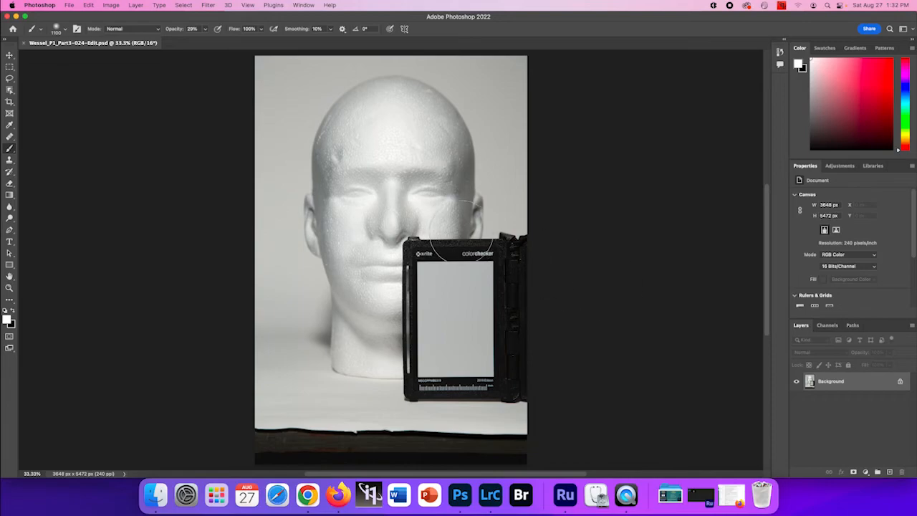
Add a Solid Color fill layer in red above the Background
click(866, 472)
click(868, 268)
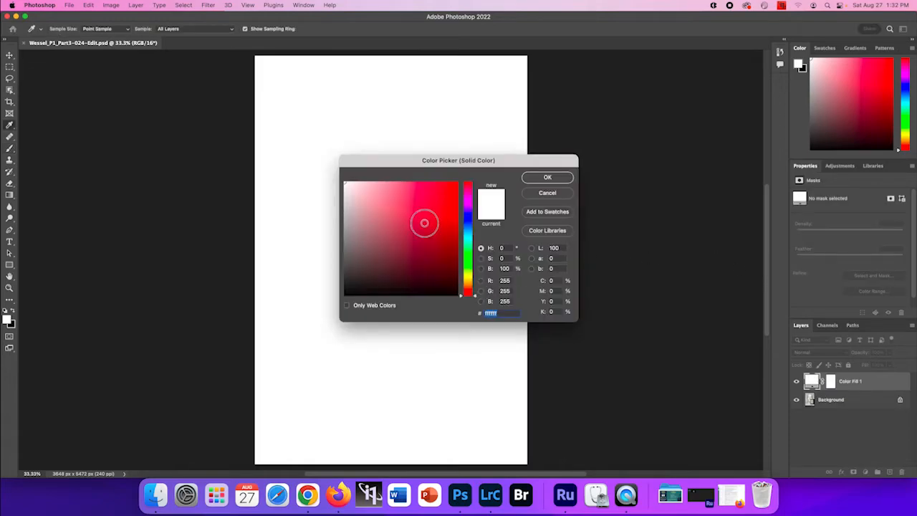
click(425, 224)
click(548, 177)
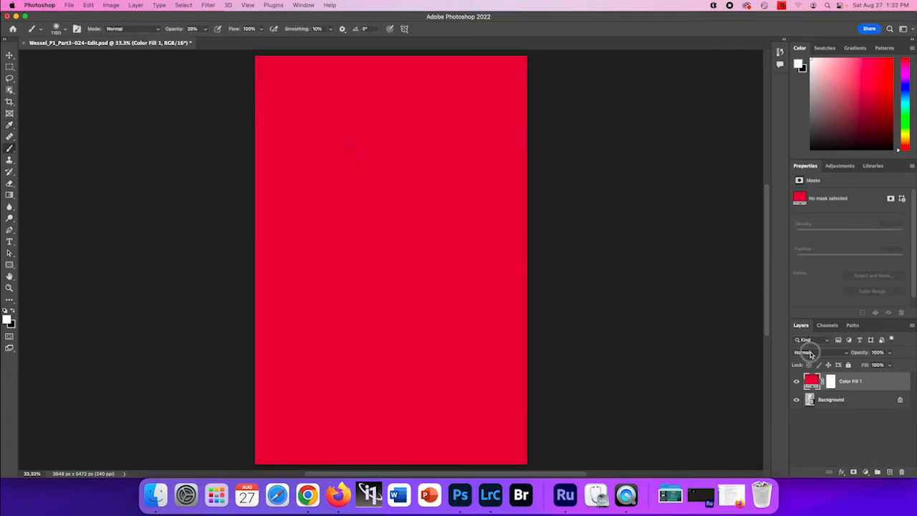
Set the red fill layer's blend mode to Color and save the PSD
click(813, 352)
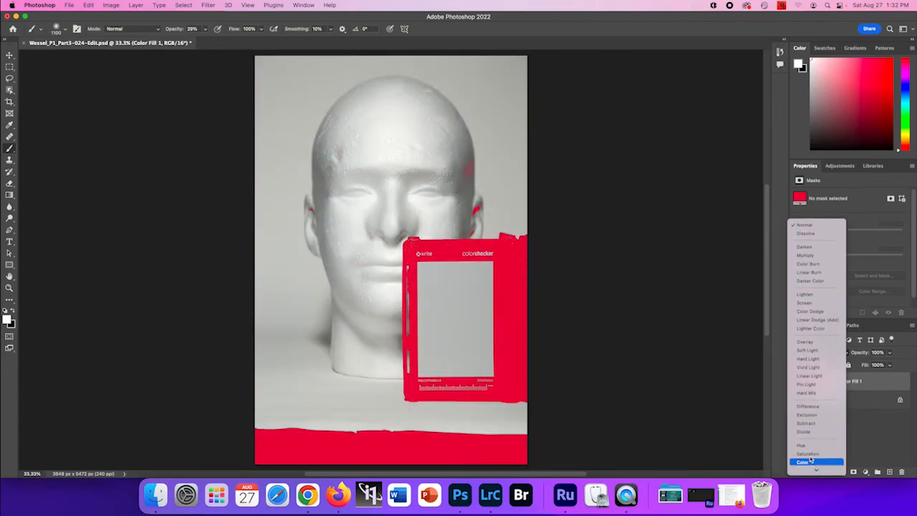
click(803, 463)
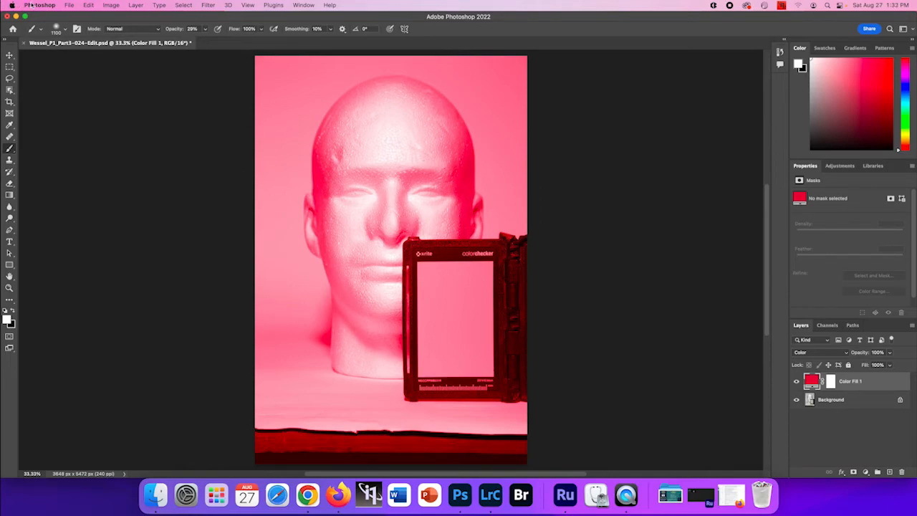
click(76, 7)
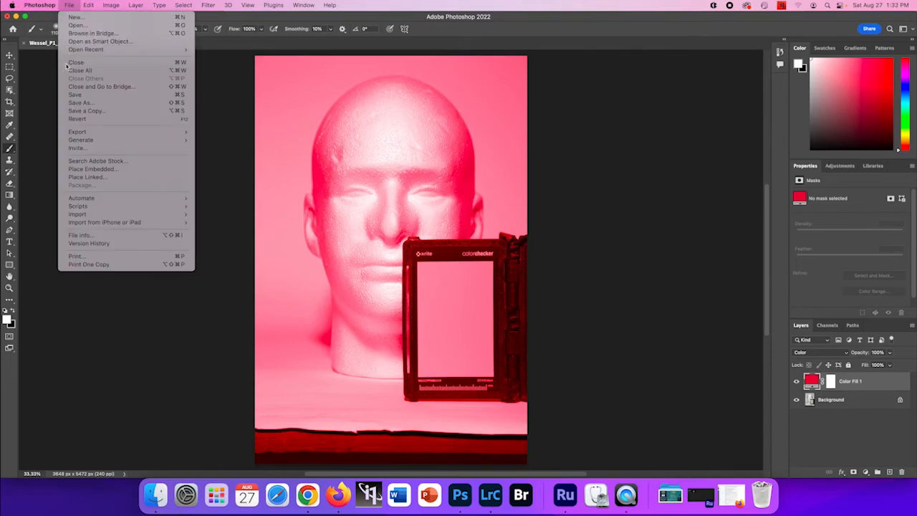
click(88, 96)
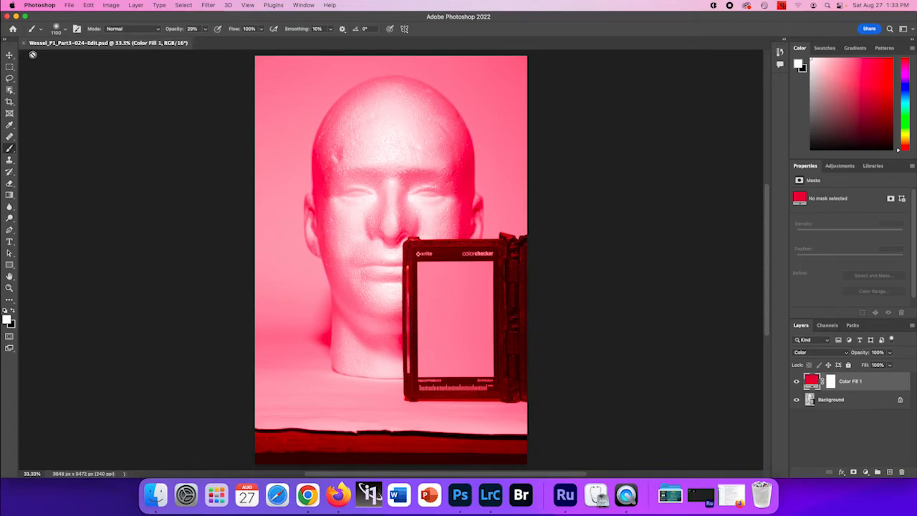
Close the PSD, switch to Lightroom Classic and synchronize the Part 3 folder, importing new photos and scanning for metadata updates
click(24, 45)
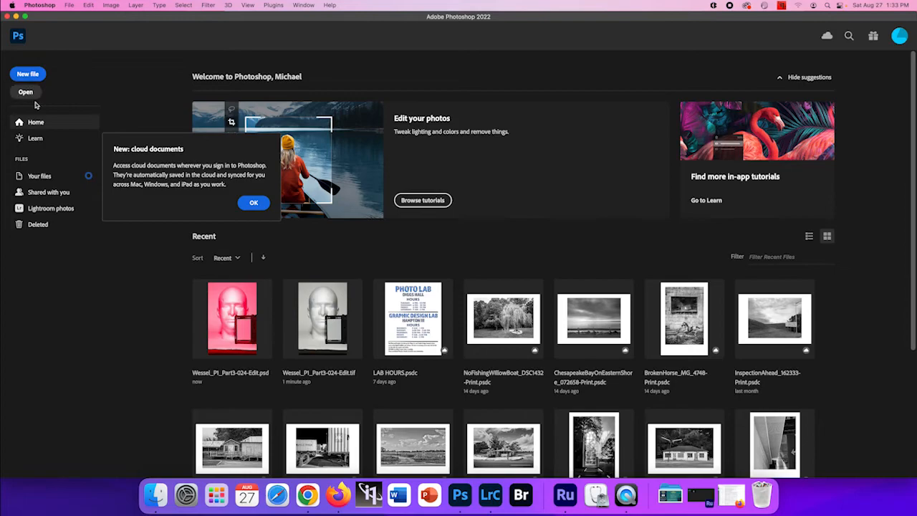
click(489, 496)
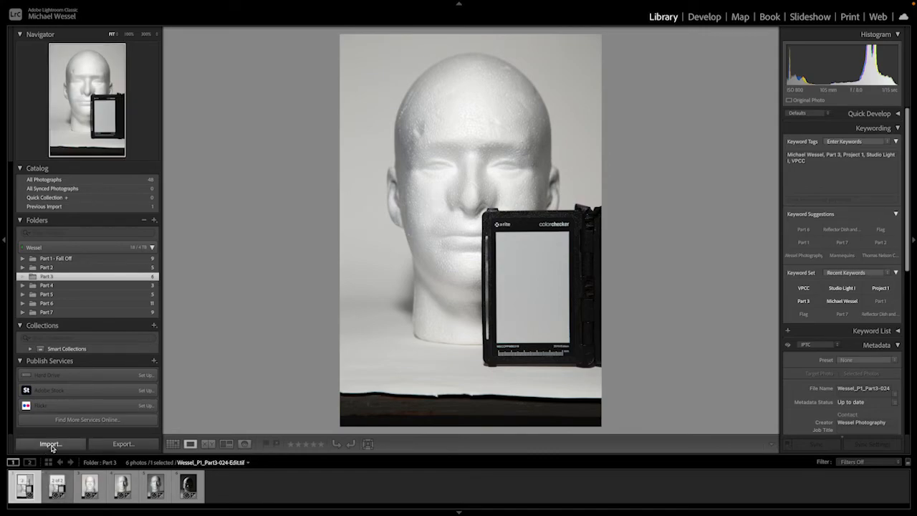
right_click(84, 280)
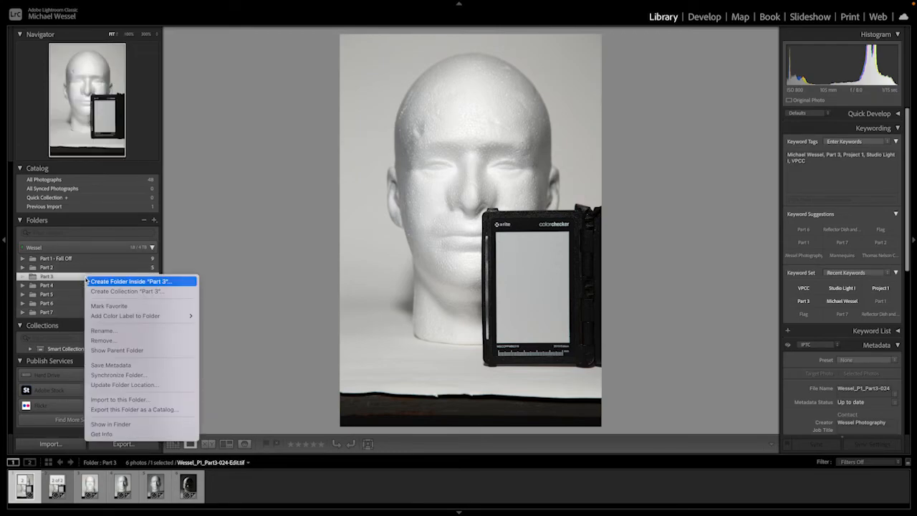
click(110, 375)
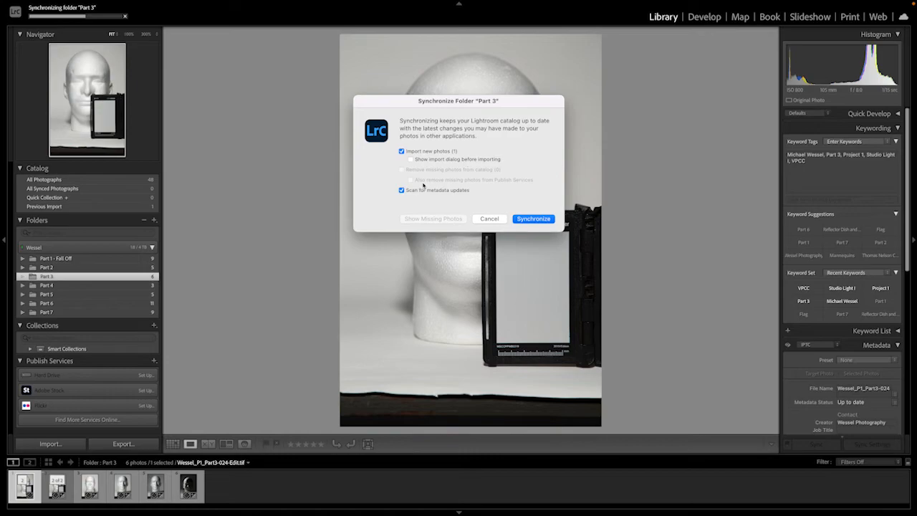
click(531, 219)
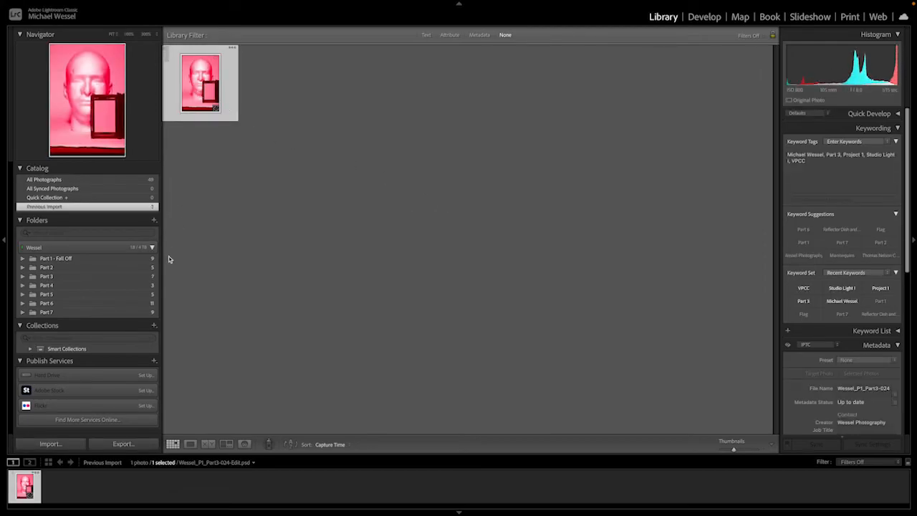
View the Part 3 folder's photos in the Library and inspect the TIFF copy beside the red PSD
click(73, 285)
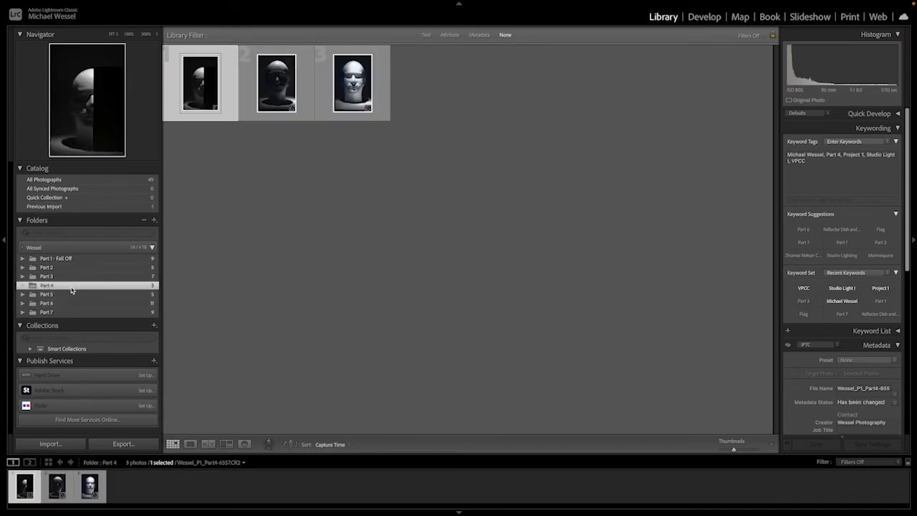
click(74, 294)
click(73, 277)
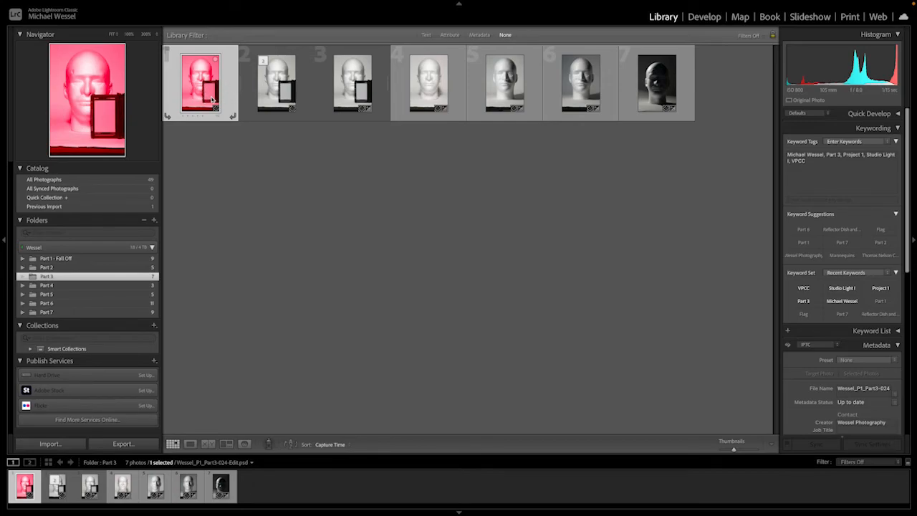
click(274, 93)
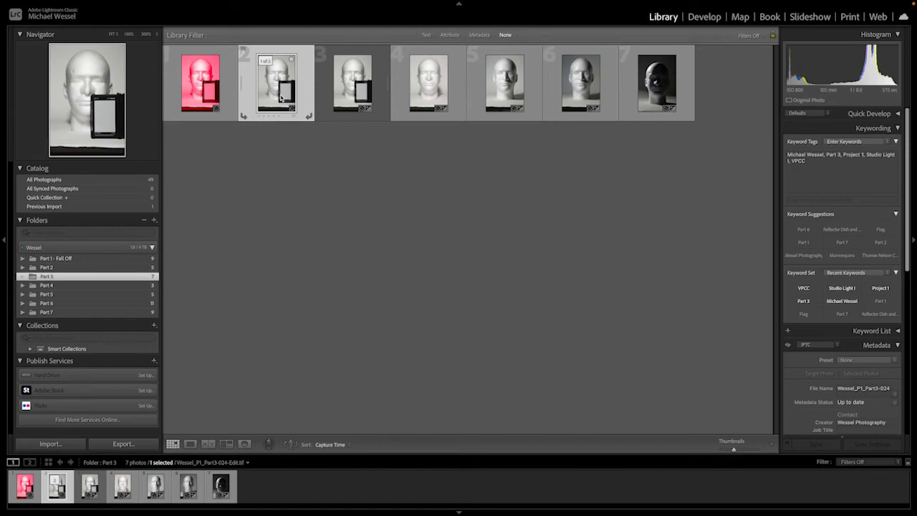
Send the red PSD in Part 3 to Adobe Photoshop 2022 using the Edit Original option
click(202, 89)
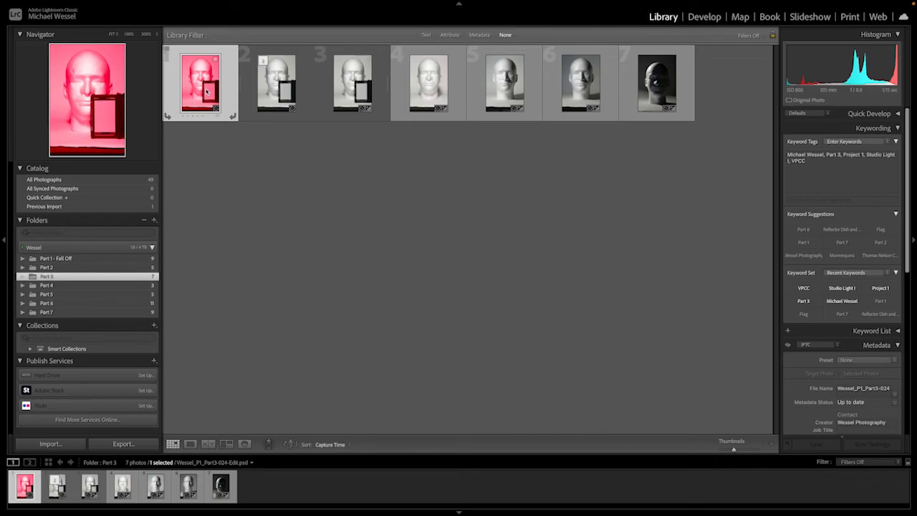
right_click(207, 91)
mouse_move(274, 192)
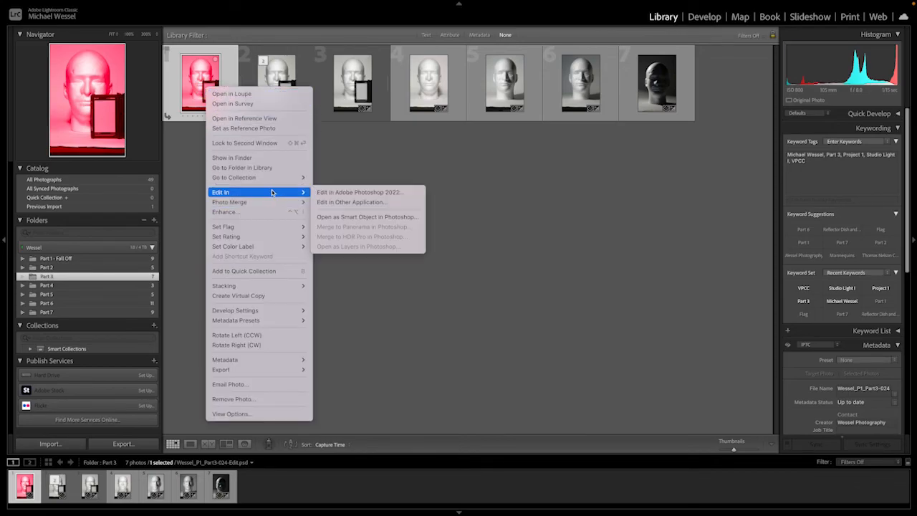
click(356, 192)
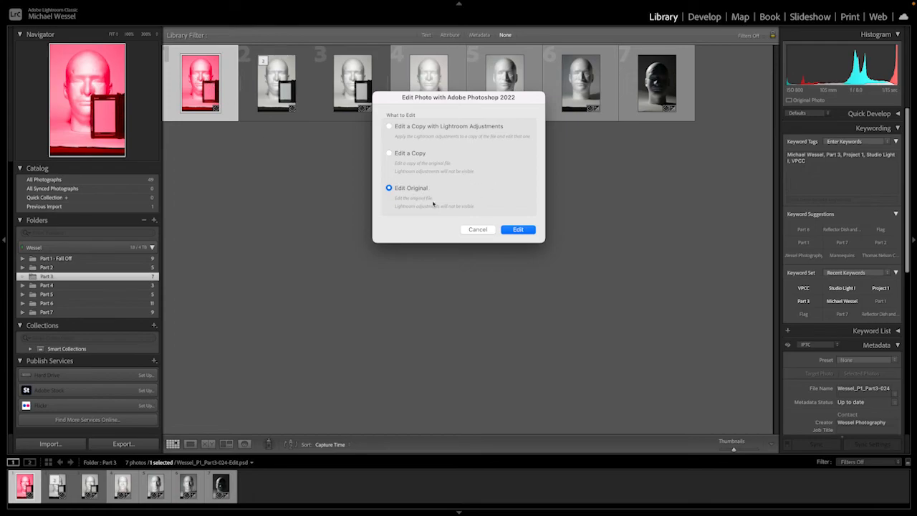
click(519, 230)
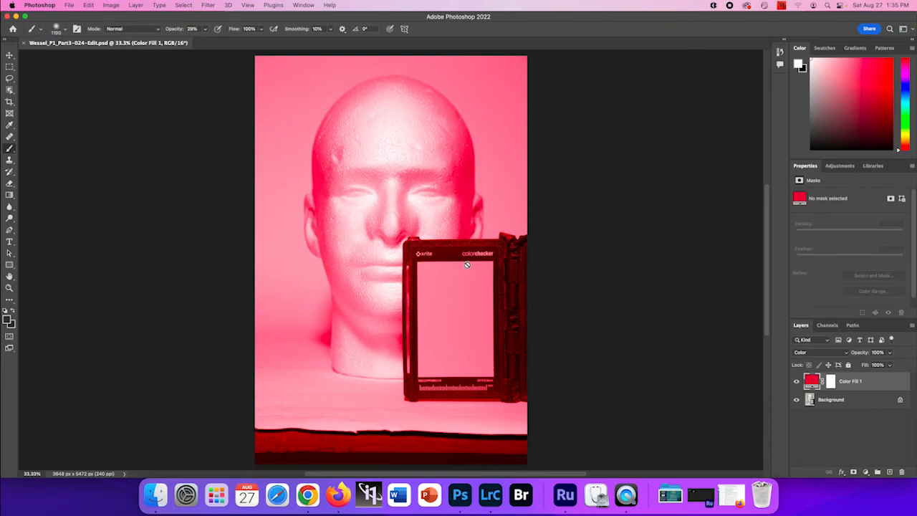
Change the Color Fill 1 layer's color to the orange-brown #835f34
double_click(814, 379)
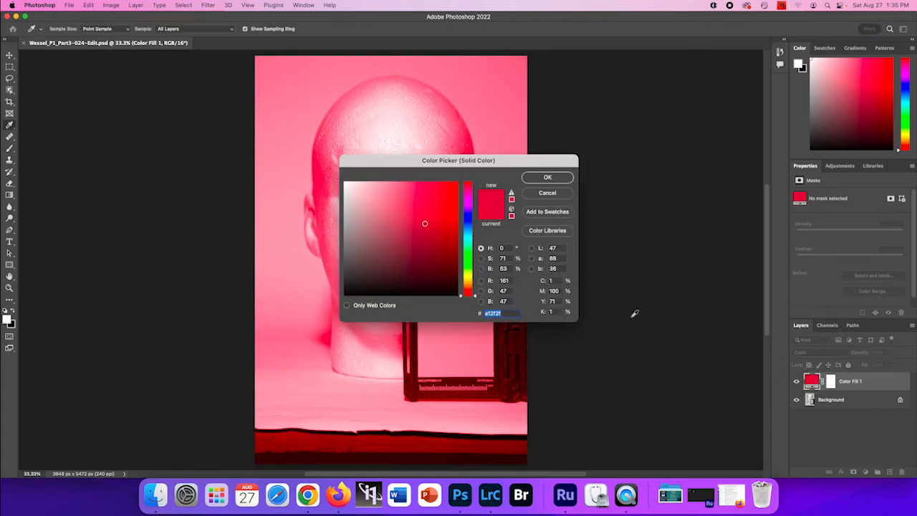
click(412, 237)
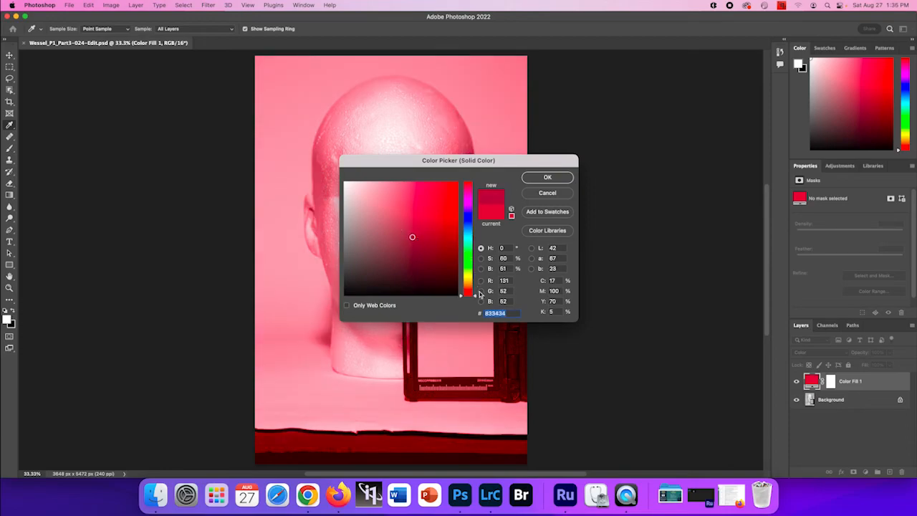
drag(478, 294, 474, 284)
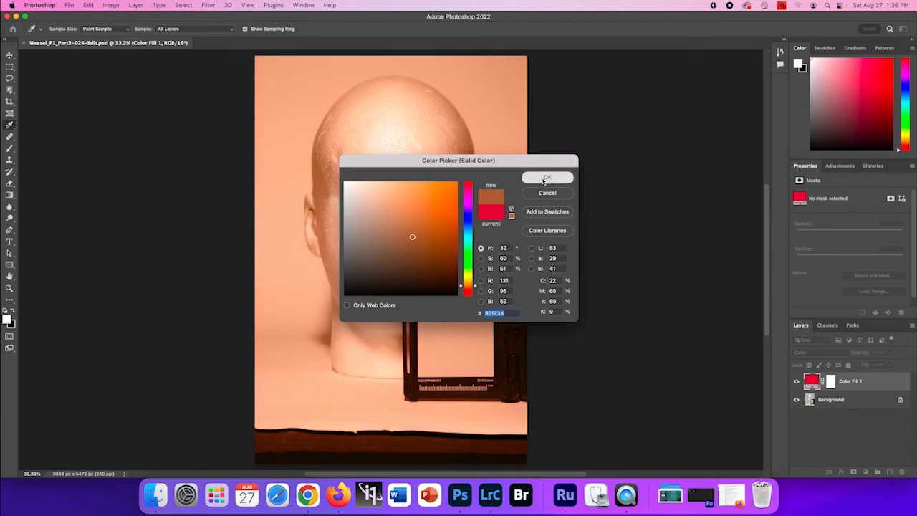
click(546, 178)
key(b)
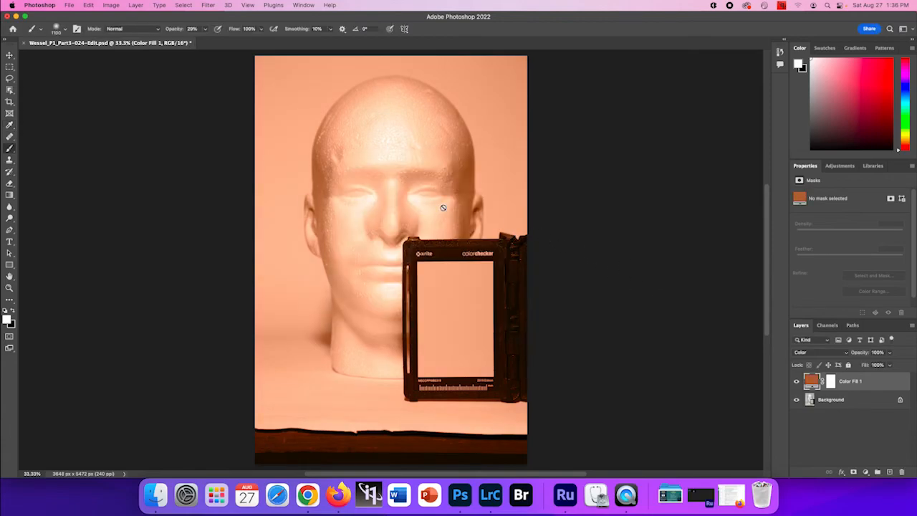
Save and close the recolored PSD, and switch back to Lightroom Classic to check its thumbnail in Part 3
key(super+s)
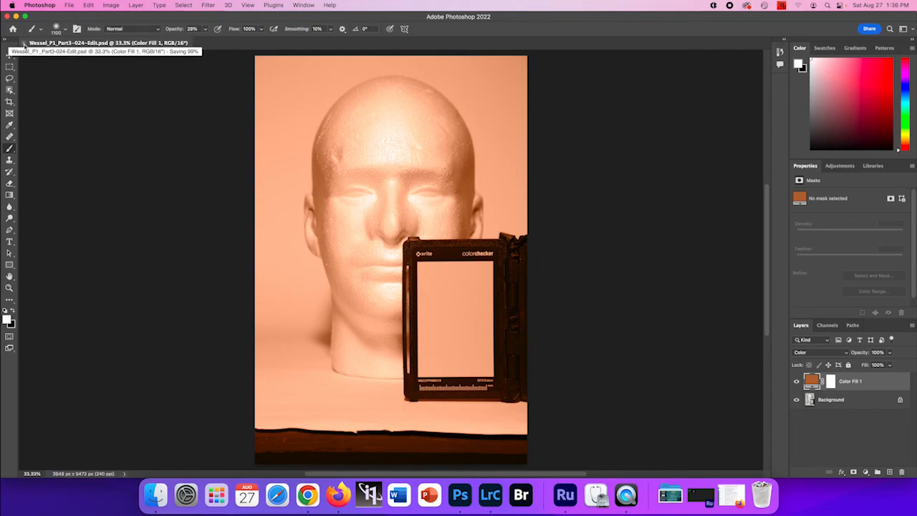
click(24, 44)
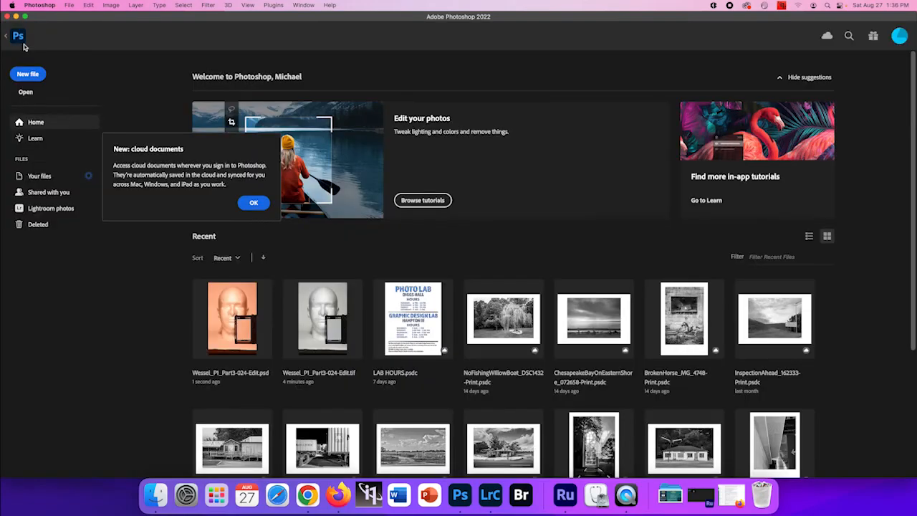
click(254, 203)
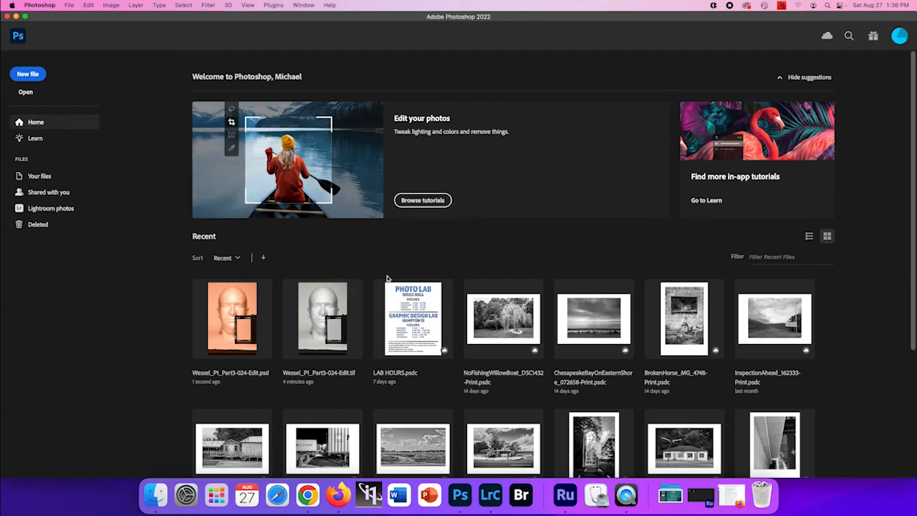
click(491, 495)
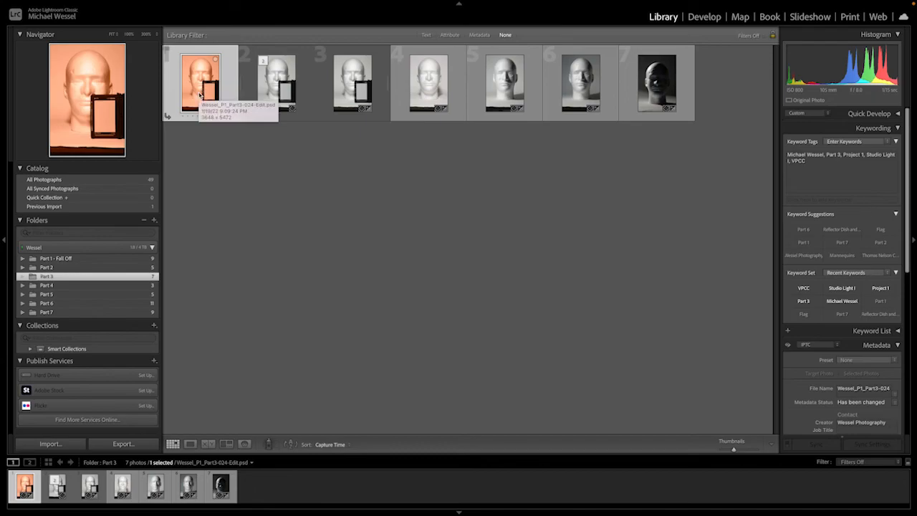
mouse_move(647, 4)
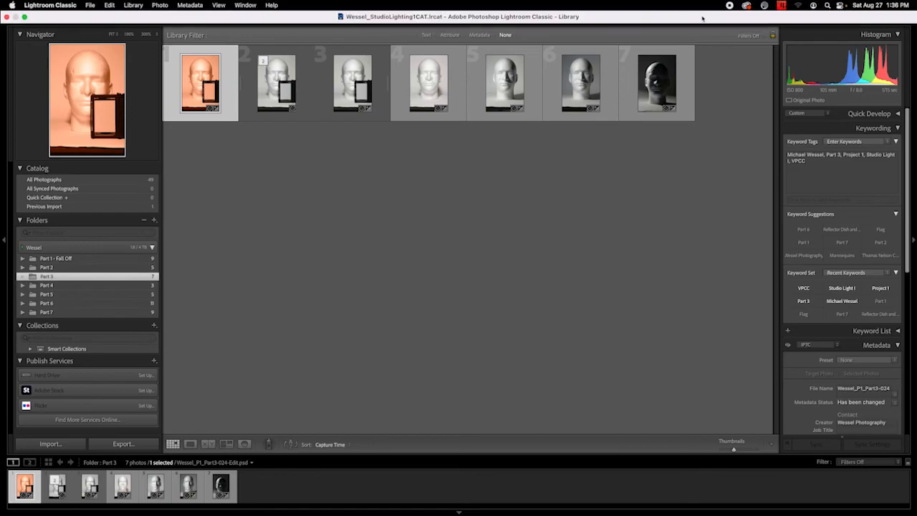